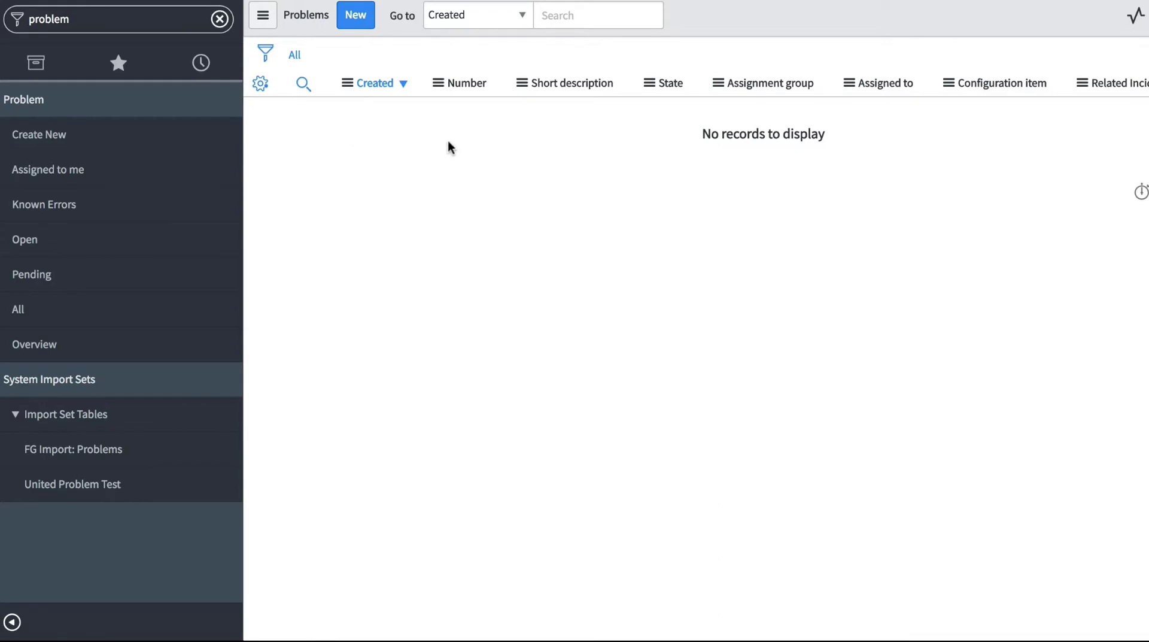
Find File Grabber in the navigator, open its FTP Connections list and start a new connection record.
{"action": "left_click", "coordinate": [104, 21]}
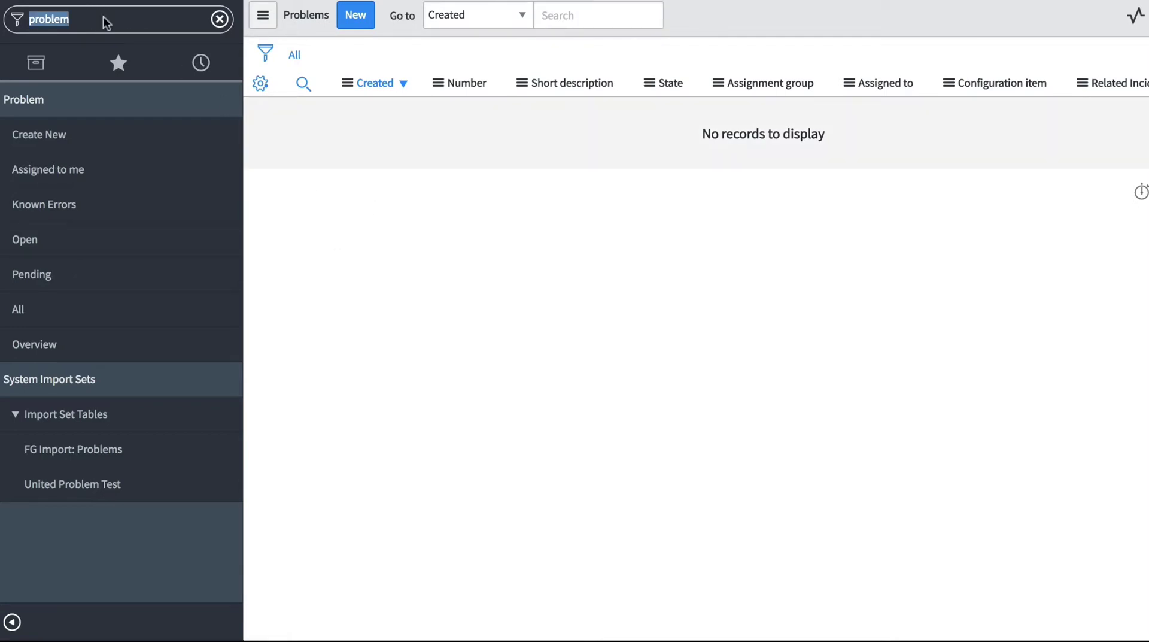
{"action": "type", "text": "file gra"}
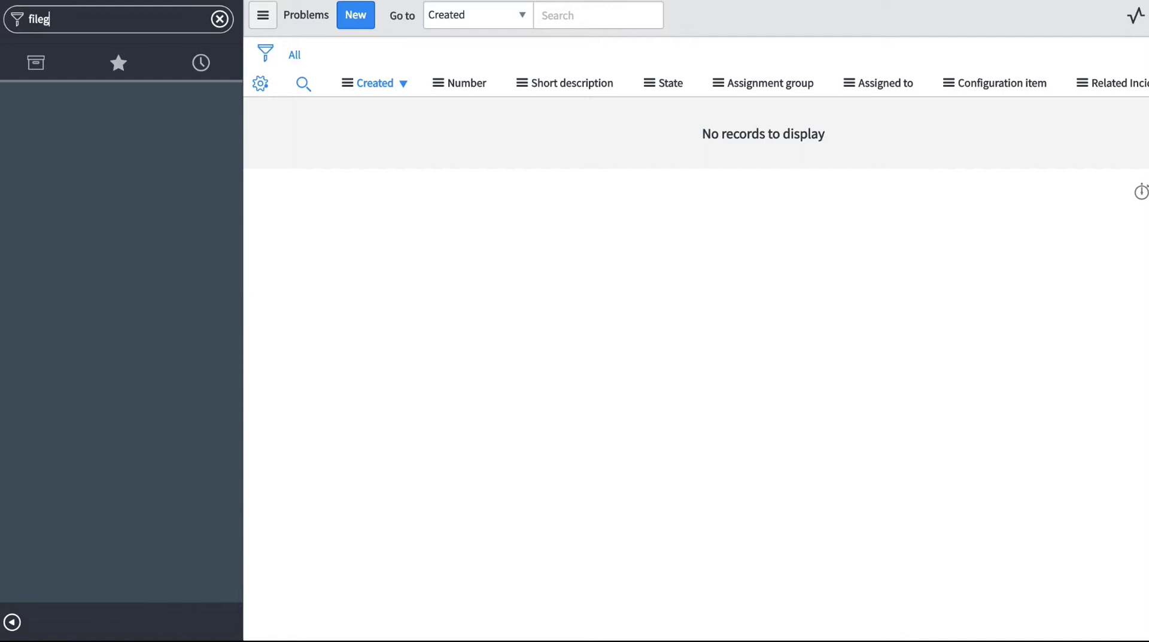
{"action": "type", "text": "bb"}
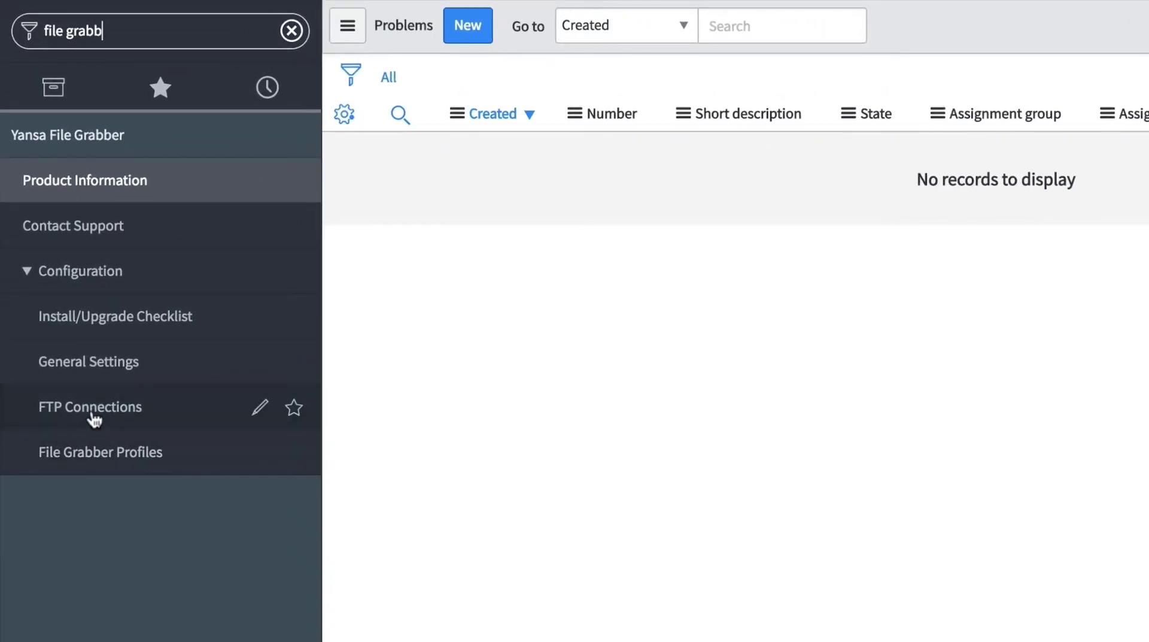
{"action": "left_click", "coordinate": [94, 413]}
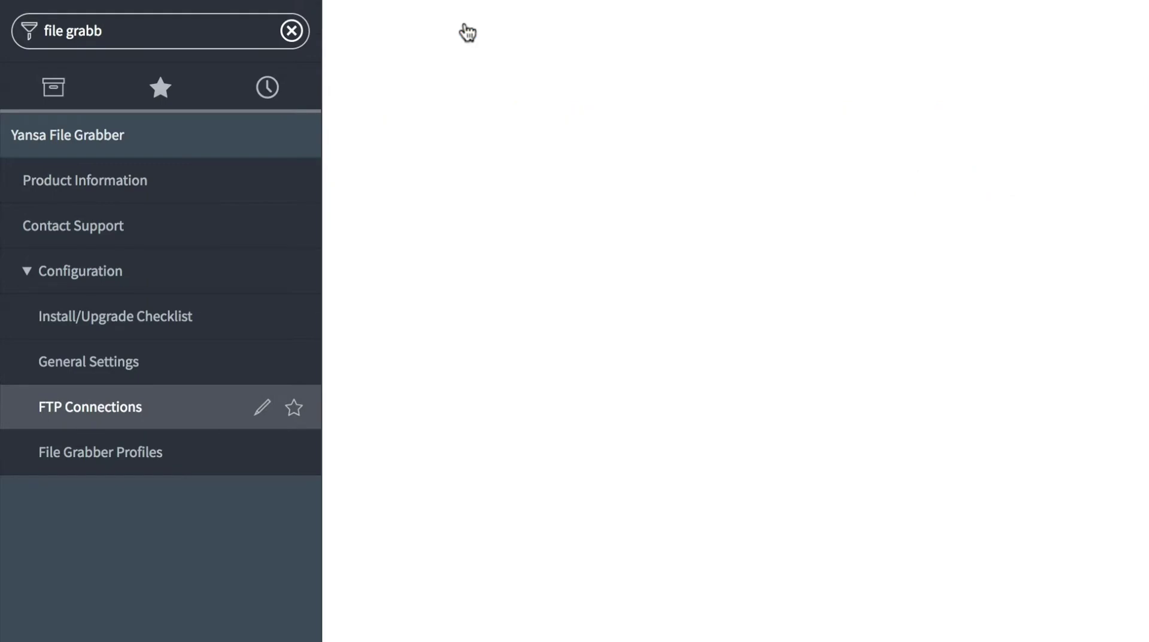
{"action": "left_click", "coordinate": [506, 34]}
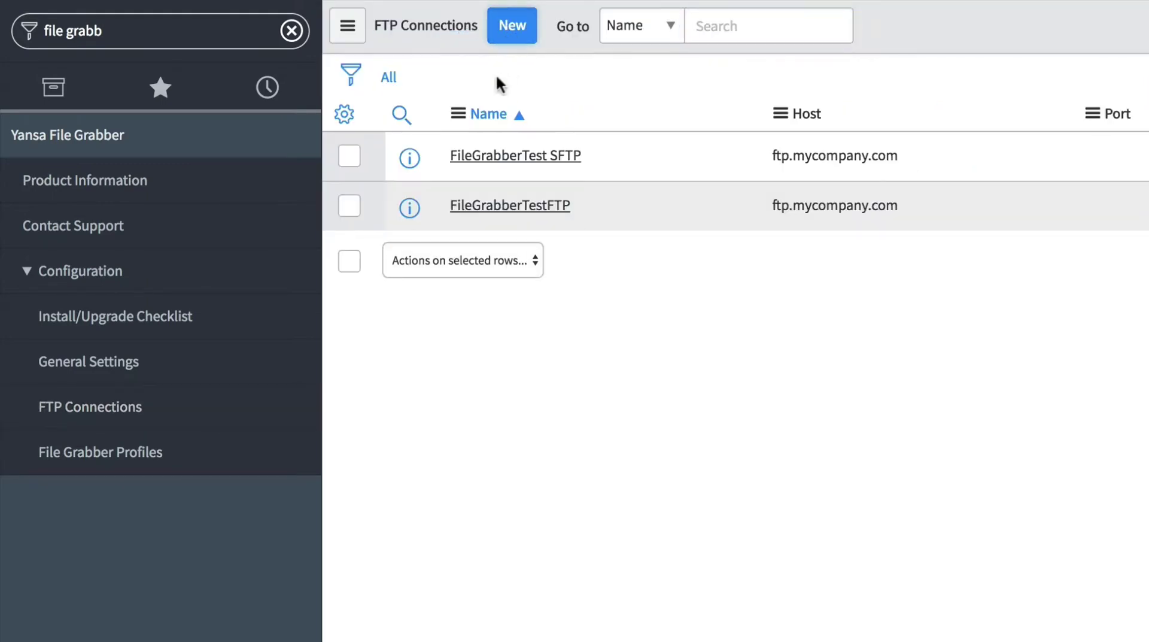
Name the FTP connection "Getting Problem Records" and set its host to ftp.mycompany.com.
{"action": "left_click", "coordinate": [535, 88]}
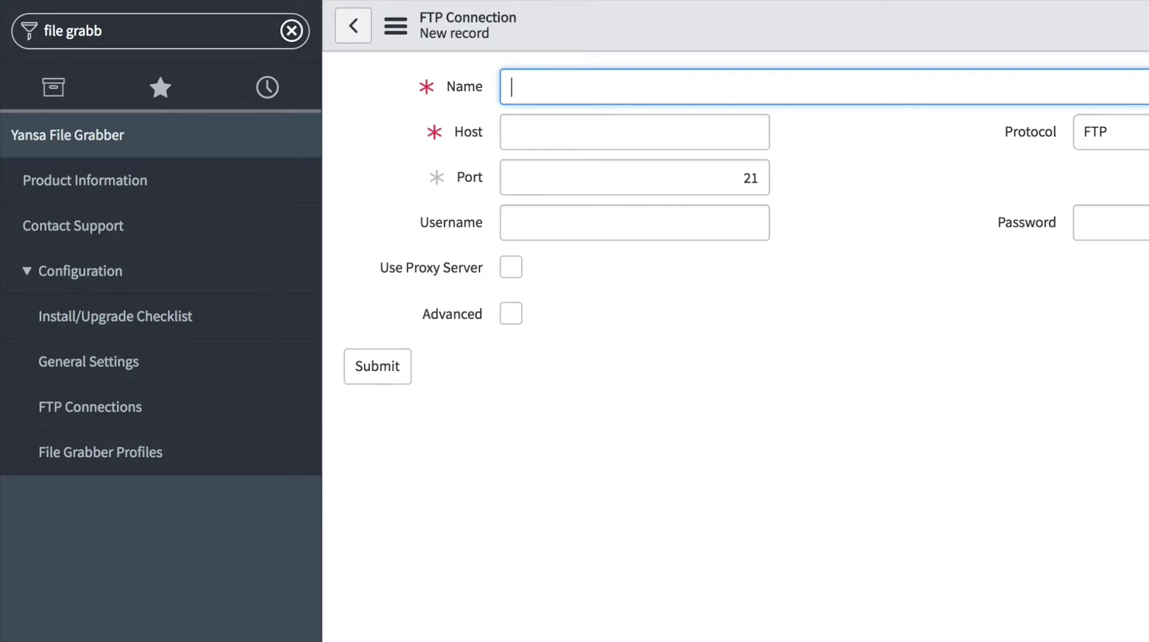
{"action": "type", "text": "Getting Problem Records"}
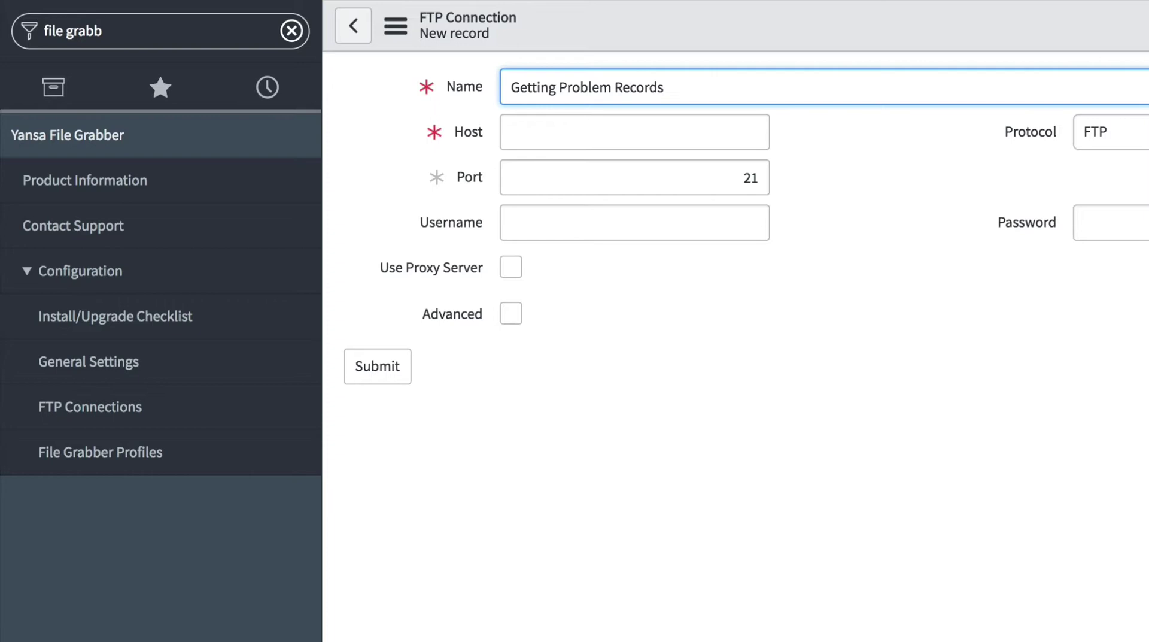
{"action": "left_click", "coordinate": [512, 132]}
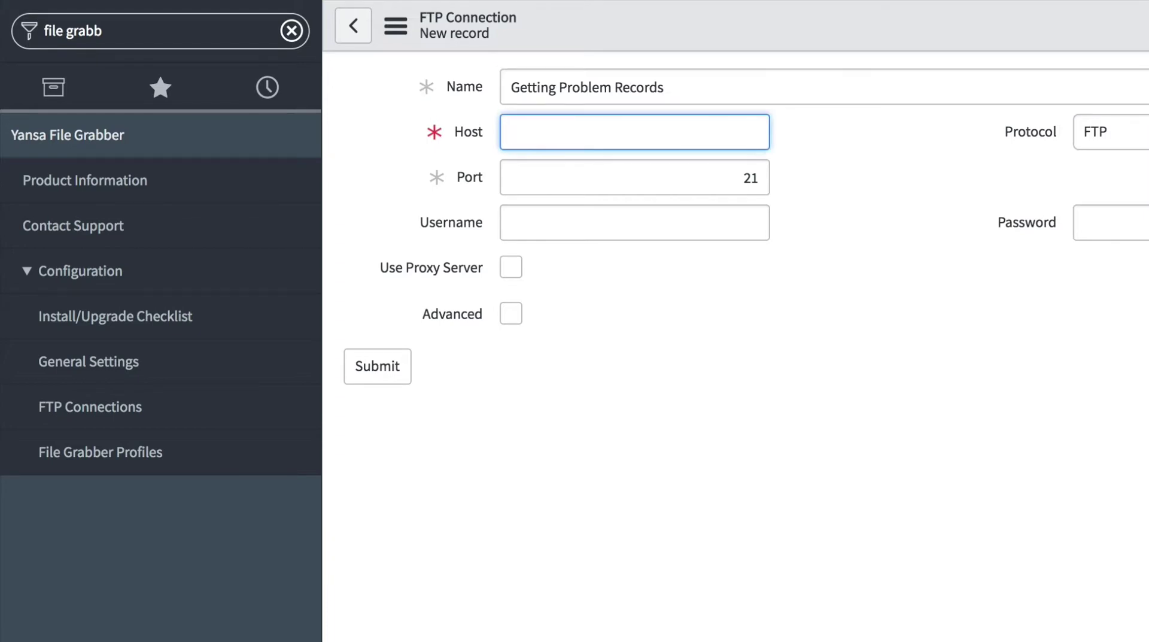
{"action": "type", "text": "ftp.mycompany.com"}
{"action": "key", "text": "Tab"}
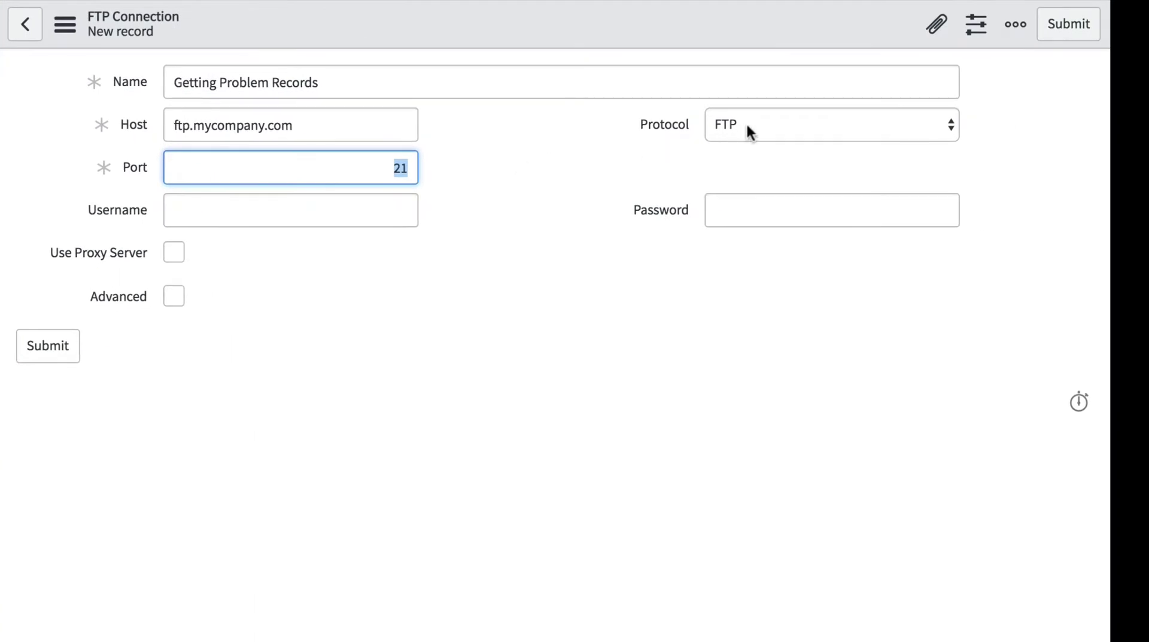
Keep the FTP protocol and enter the username filegrabbertest and the account password for the connection.
{"action": "left_click", "coordinate": [748, 129]}
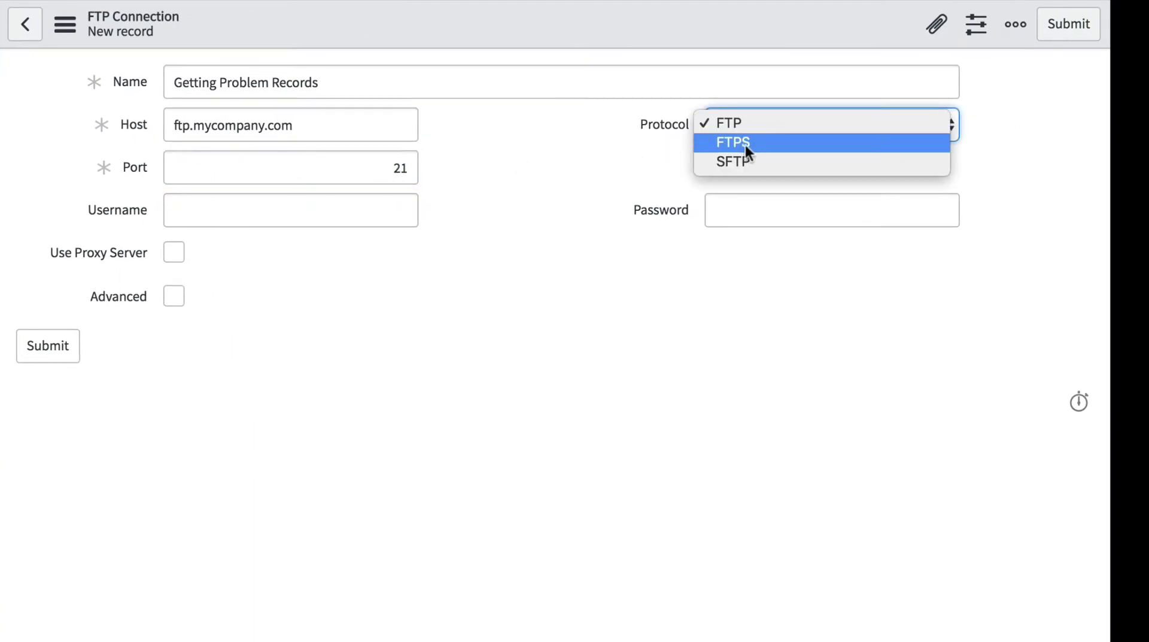
{"action": "left_click", "coordinate": [527, 169]}
{"action": "left_click", "coordinate": [253, 216]}
{"action": "type", "text": "filegrab"}
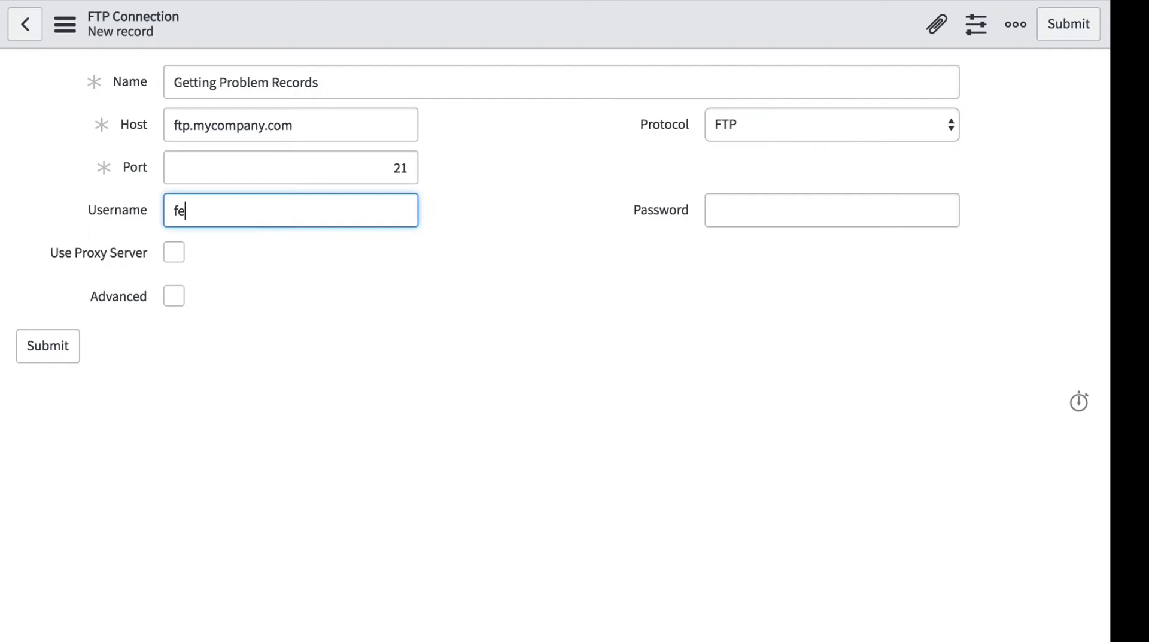
{"action": "type", "text": "bertest"}
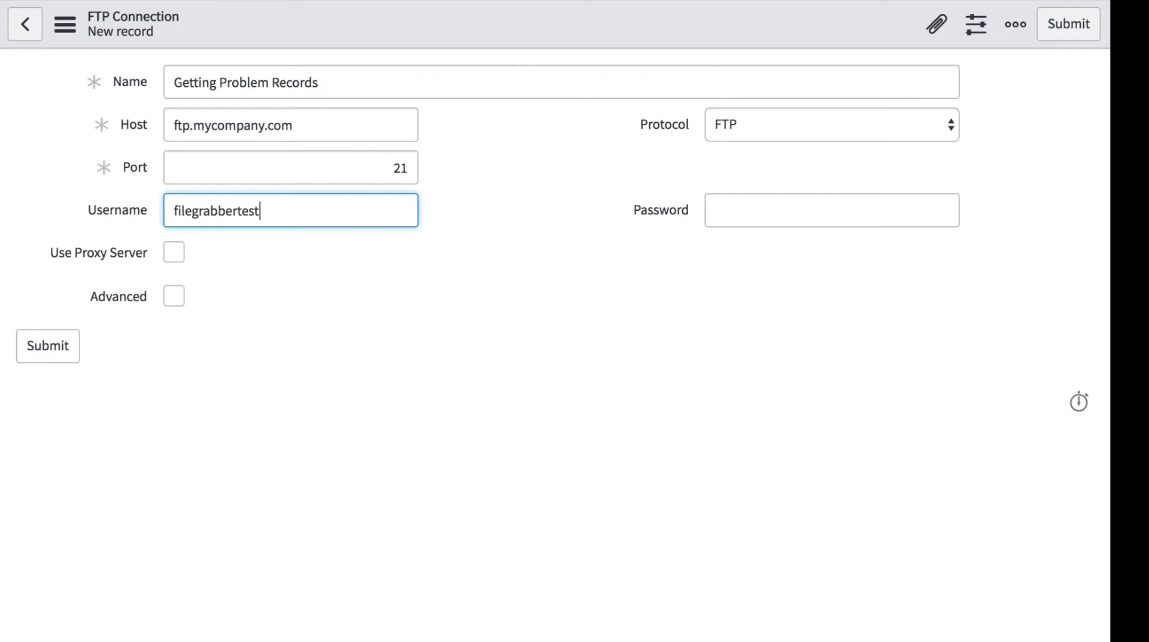
{"action": "left_click", "coordinate": [719, 210]}
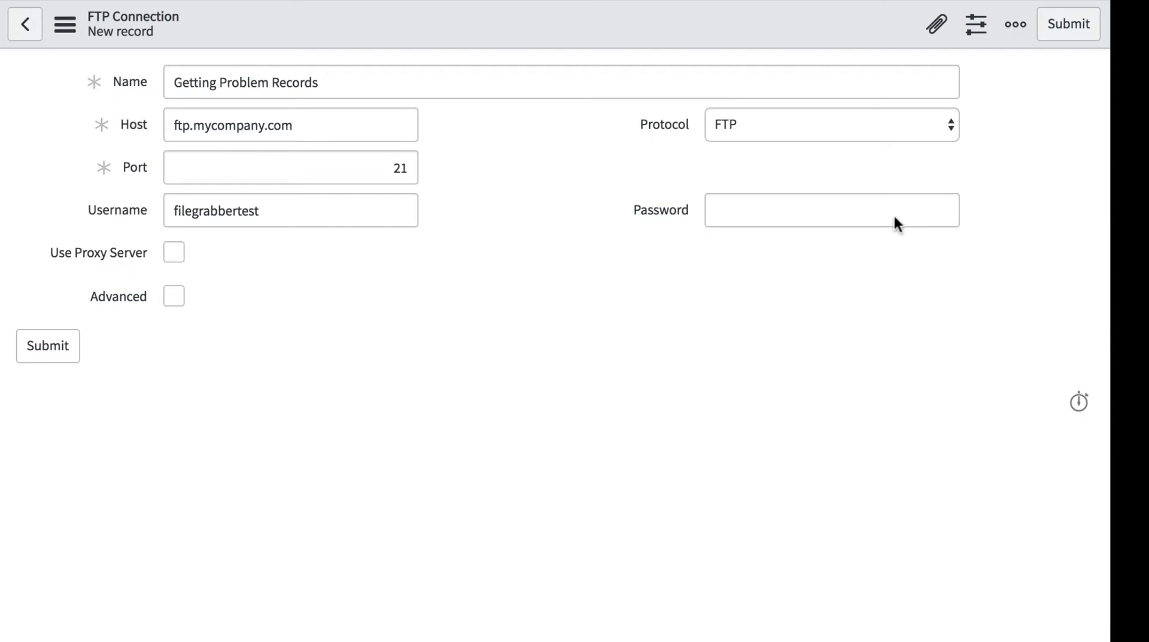
{"action": "left_click", "coordinate": [854, 203]}
{"action": "key", "text": "ctrl+v"}
{"action": "left_click", "coordinate": [437, 294]}
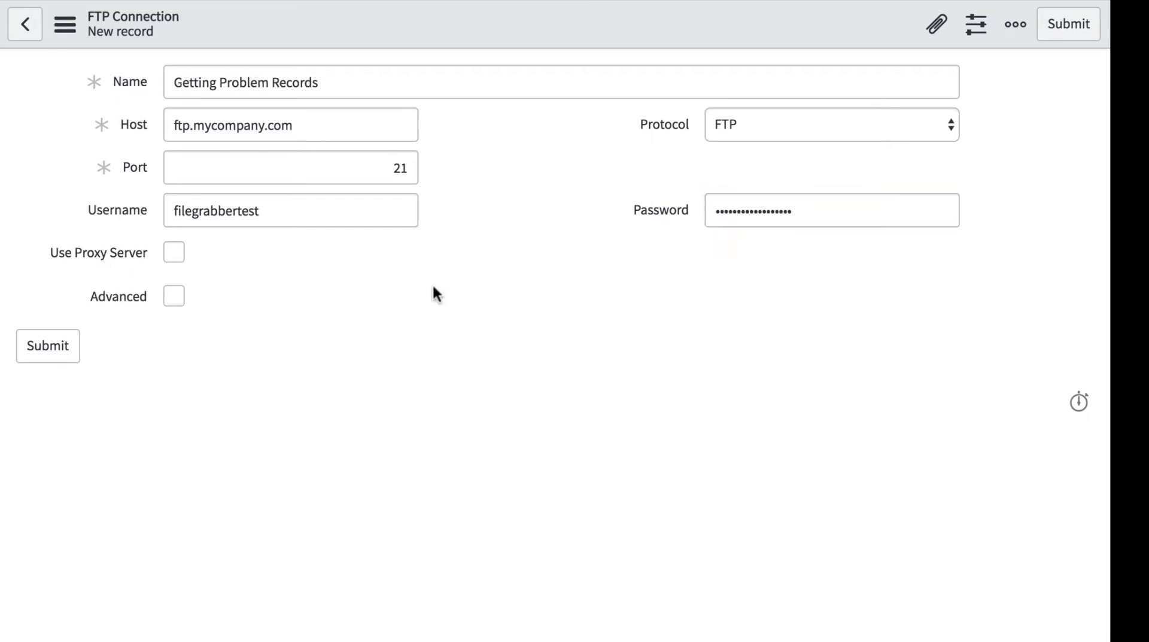
Turn on the proxy server and advanced options to view their settings, and switch both back off.
{"action": "left_click", "coordinate": [174, 252]}
{"action": "left_click", "coordinate": [174, 252]}
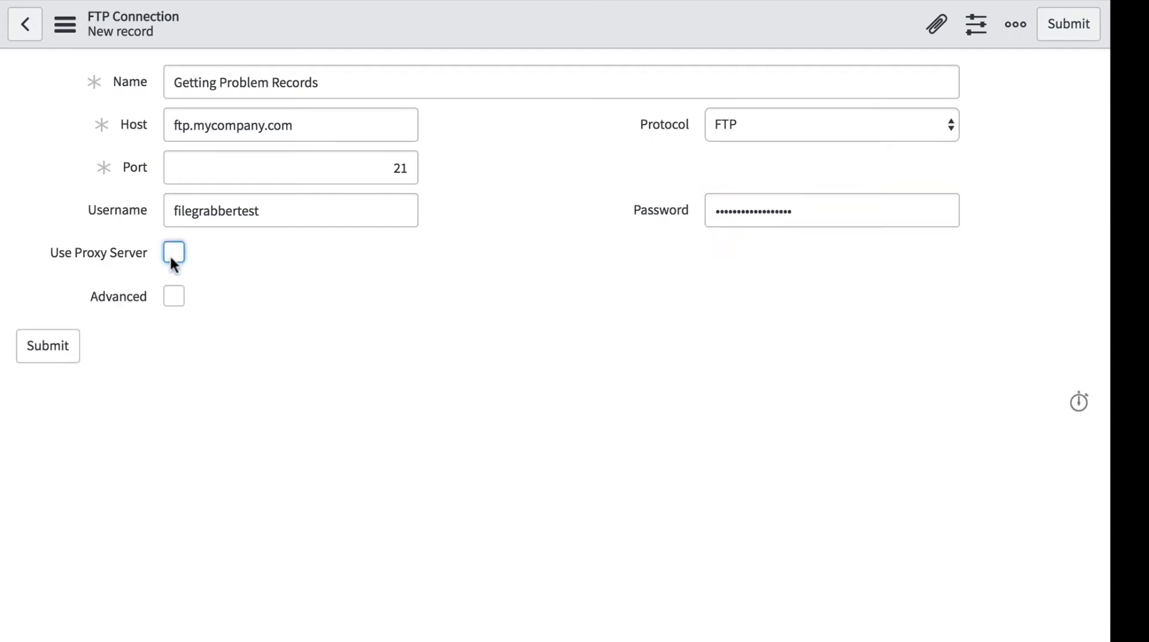
{"action": "left_click", "coordinate": [175, 296]}
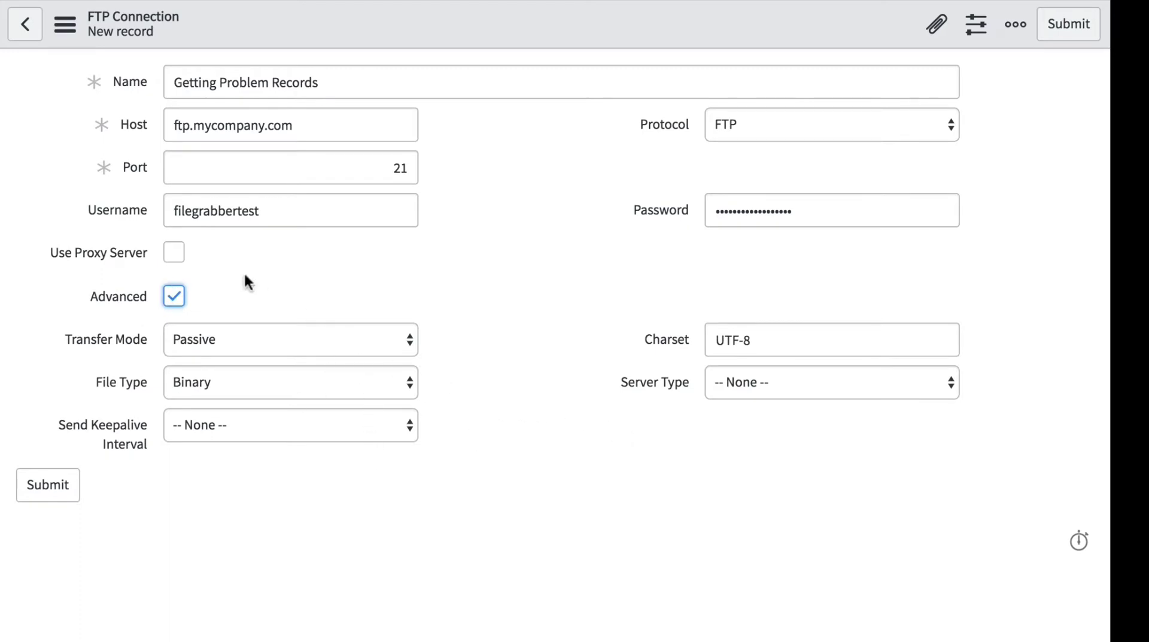
{"action": "left_click", "coordinate": [173, 296]}
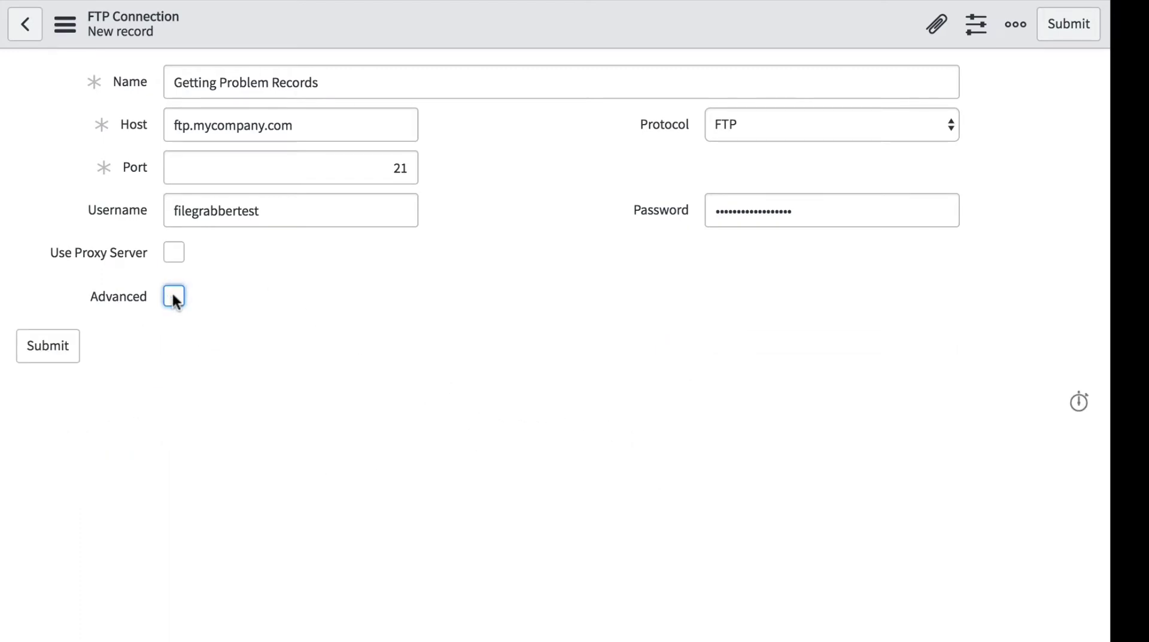
Submit the FTP connection and start a new File Grabber profile.
{"action": "left_click", "coordinate": [40, 346]}
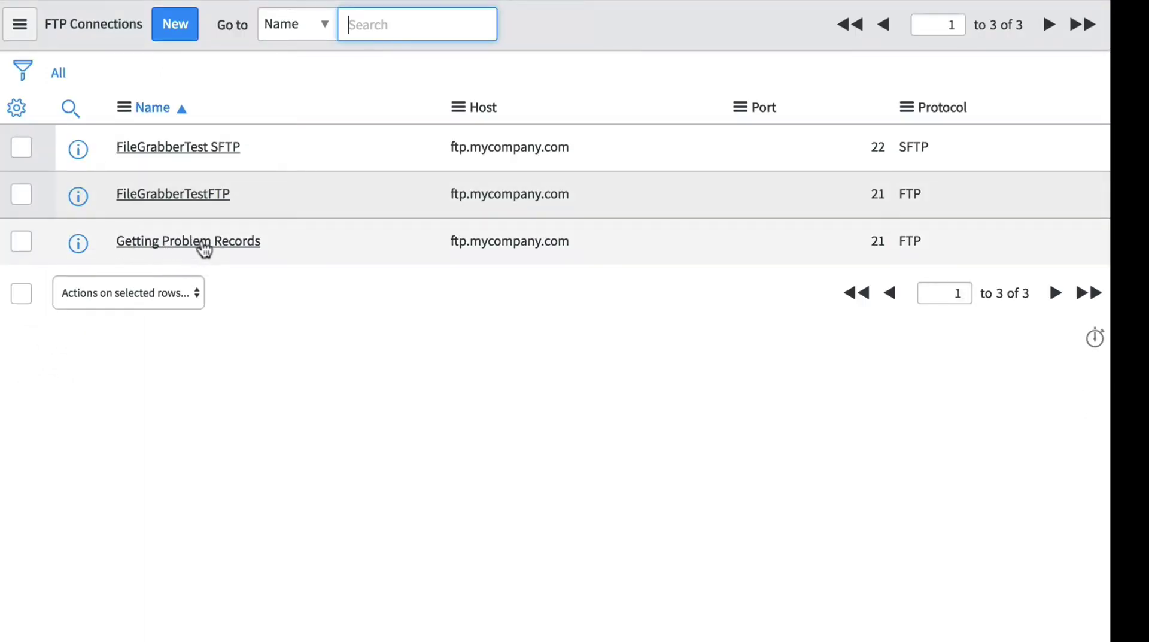
{"action": "left_click", "coordinate": [122, 432]}
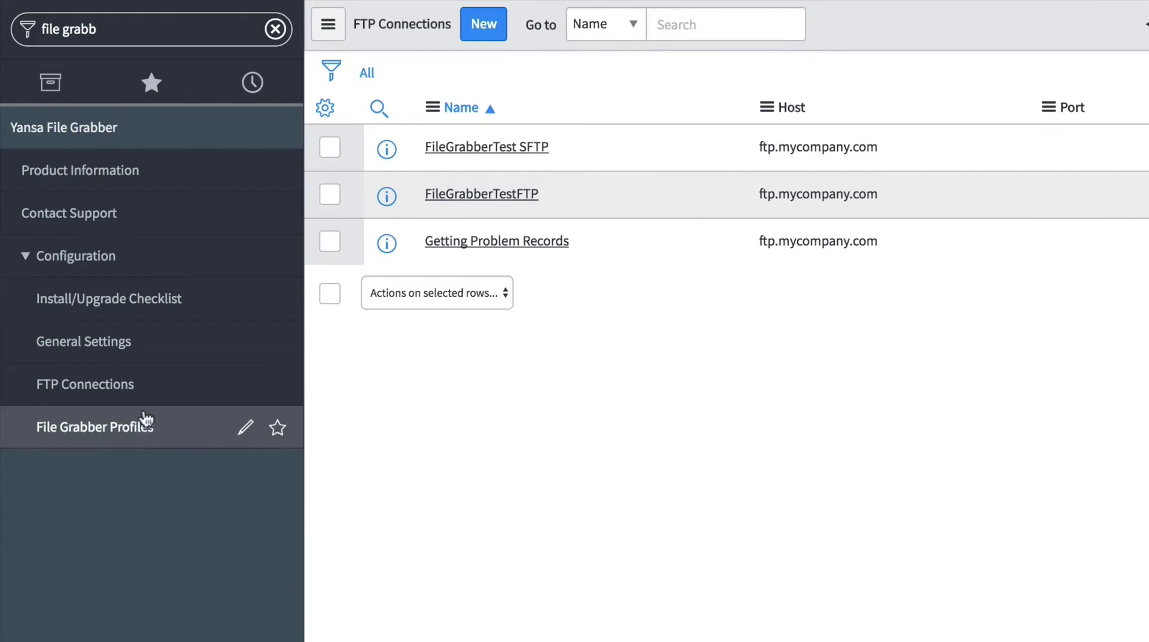
{"action": "left_click", "coordinate": [501, 27]}
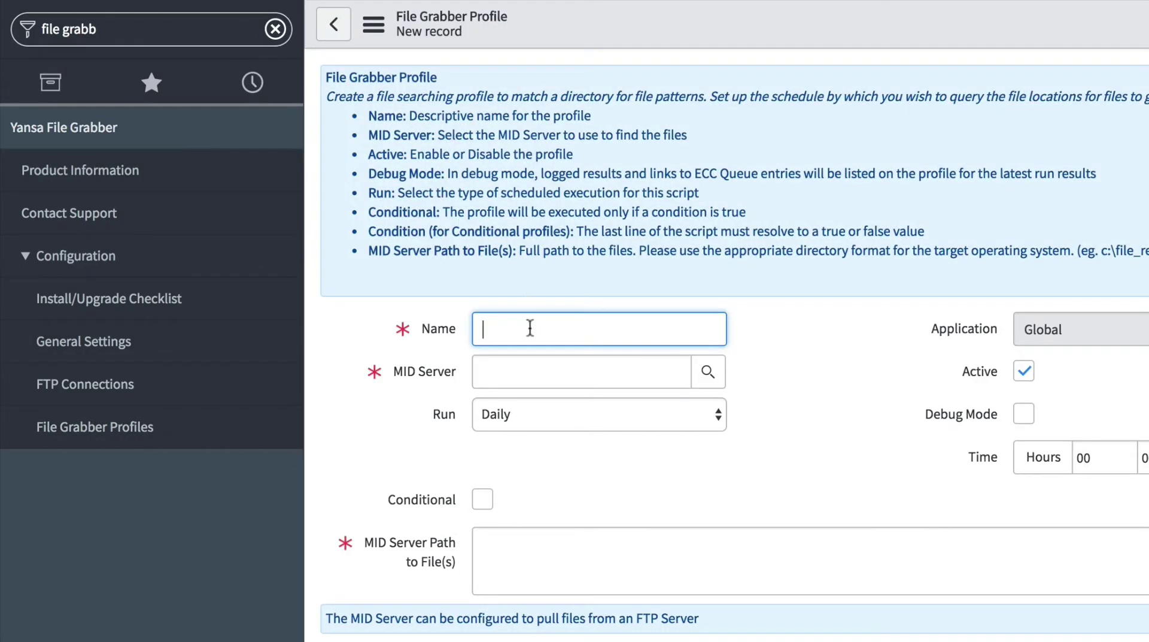
Name the profile "Problem Record Import" and assign the MID server JJASNOWMID_YalaI.
{"action": "type", "text": "Problem Record Im"}
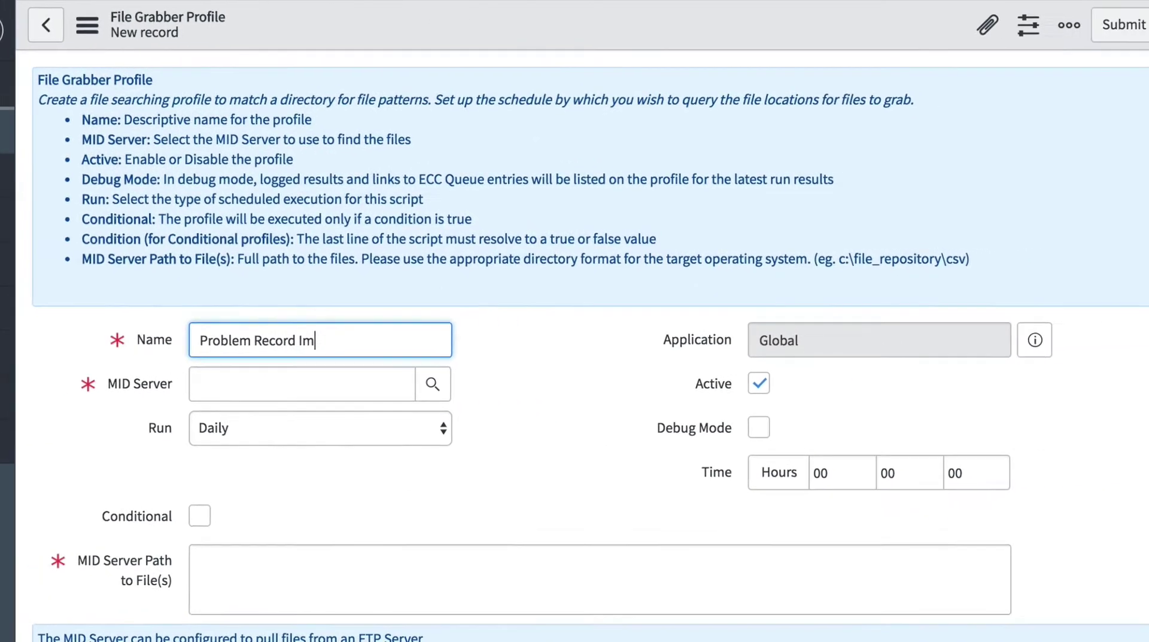
{"action": "type", "text": "port"}
{"action": "left_click", "coordinate": [284, 376]}
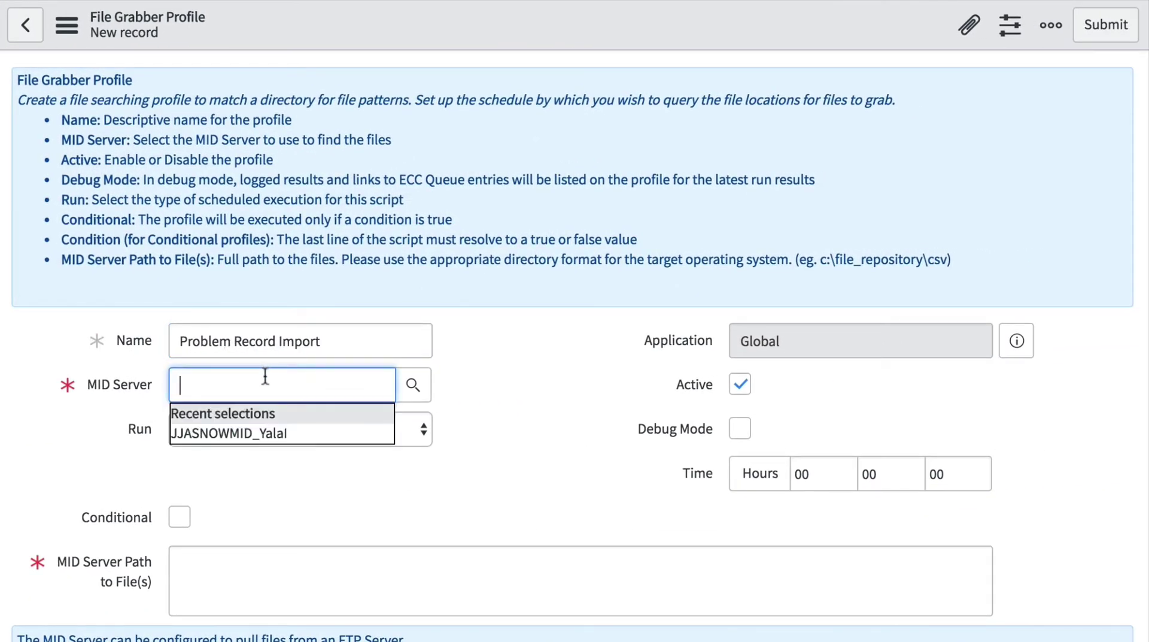
{"action": "key", "text": "Down"}
{"action": "key", "text": "Return"}
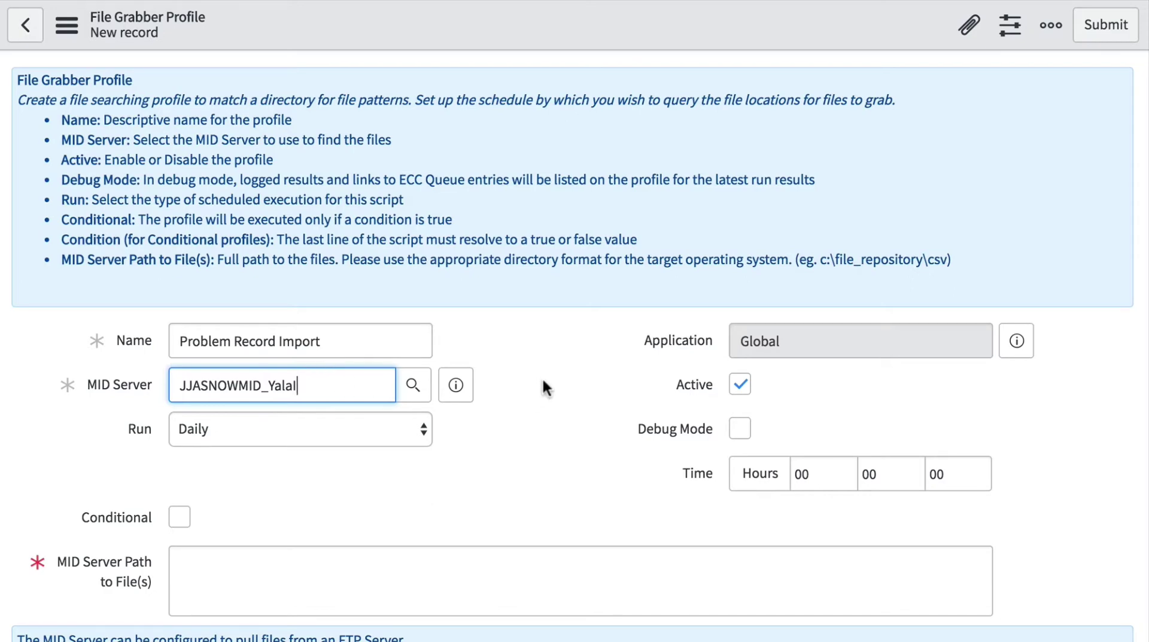
Schedule the profile to run periodically with a repeat interval of 1 minute (00:01:00).
{"action": "left_click", "coordinate": [385, 428]}
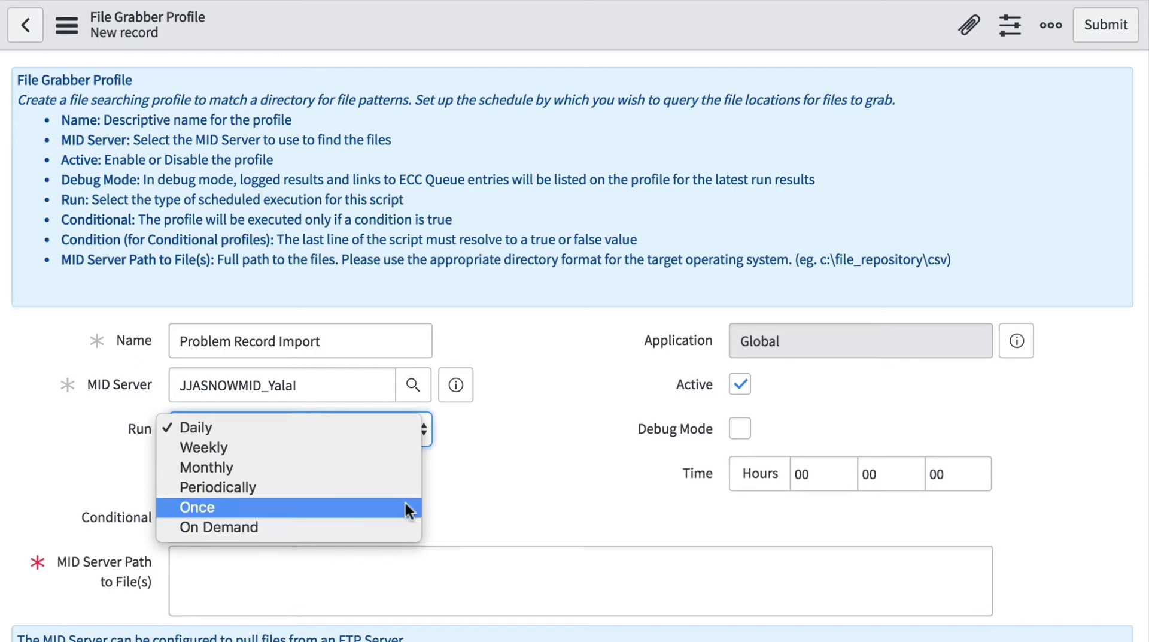
{"action": "left_click", "coordinate": [435, 489]}
{"action": "left_click", "coordinate": [317, 430]}
{"action": "left_click", "coordinate": [299, 485]}
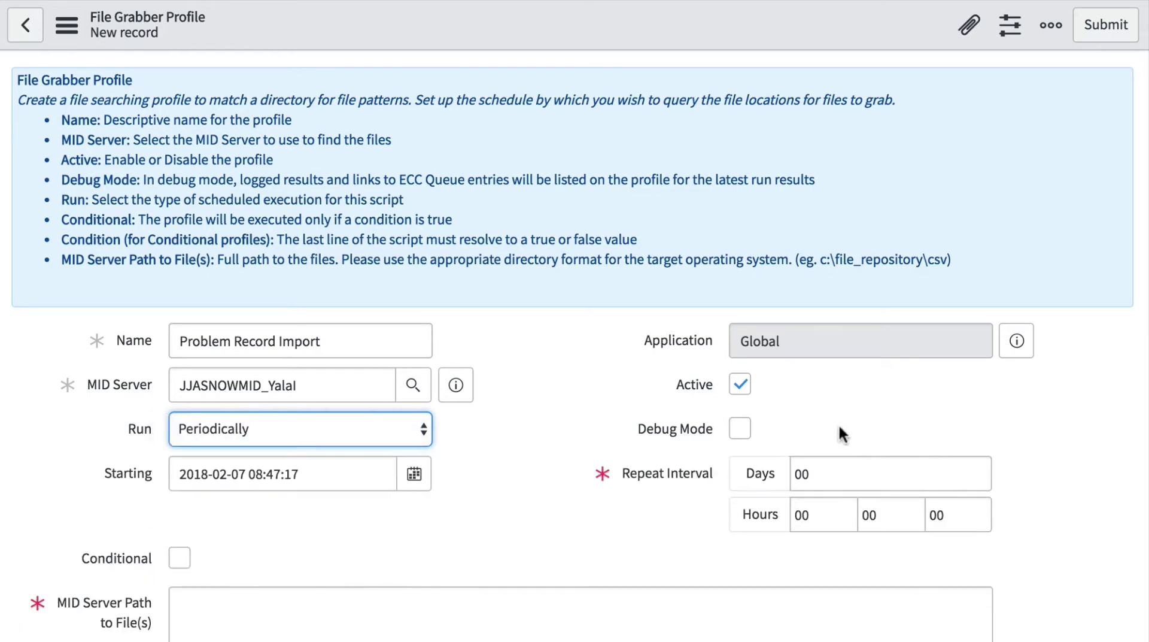
{"action": "left_click", "coordinate": [885, 513]}
{"action": "type", "text": "01"}
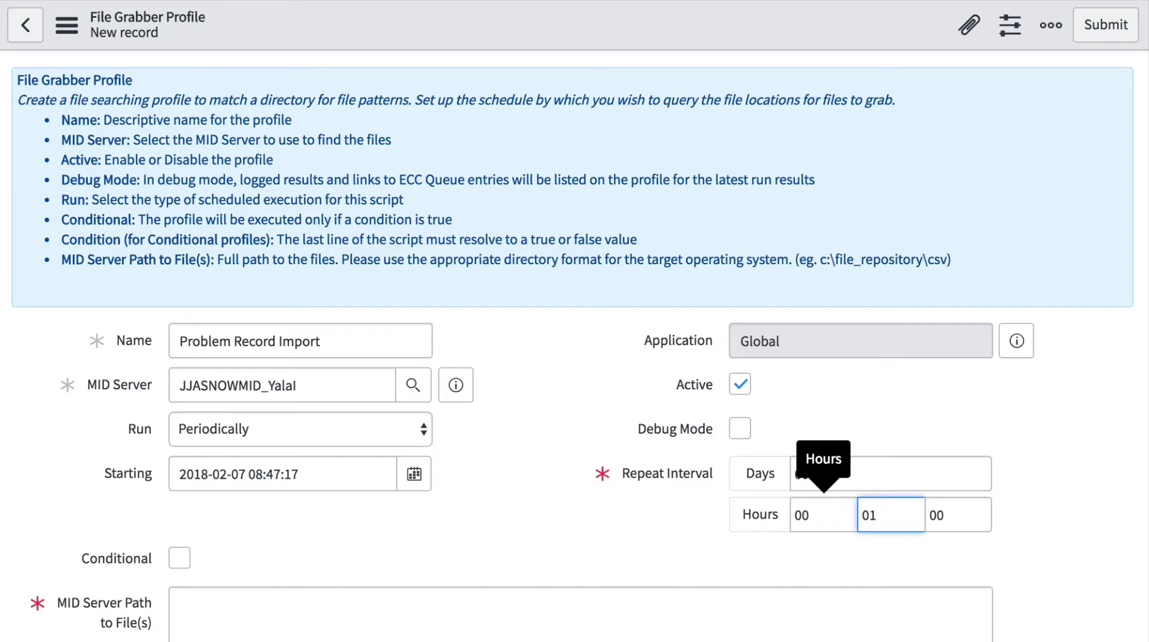
{"action": "left_click", "coordinate": [659, 514]}
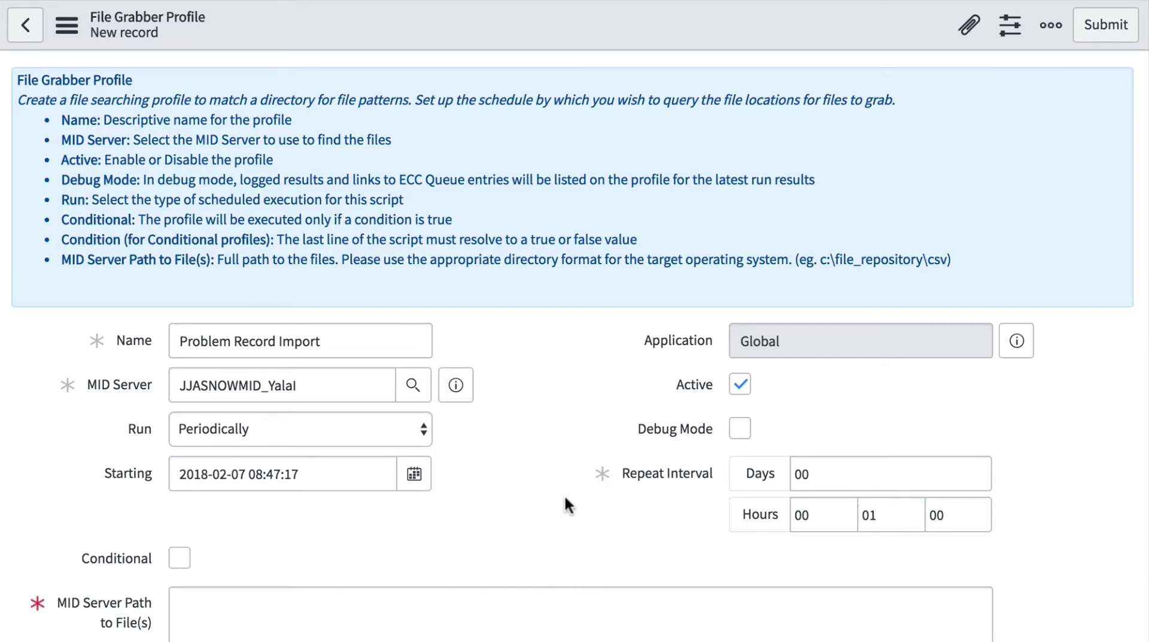
Set the MID server path to the testfiles/ftpsandbox folder inside the account's home directory.
{"action": "scroll", "coordinate": [564, 494], "scroll_direction": "down", "scroll_amount": 3}
{"action": "left_click", "coordinate": [290, 515]}
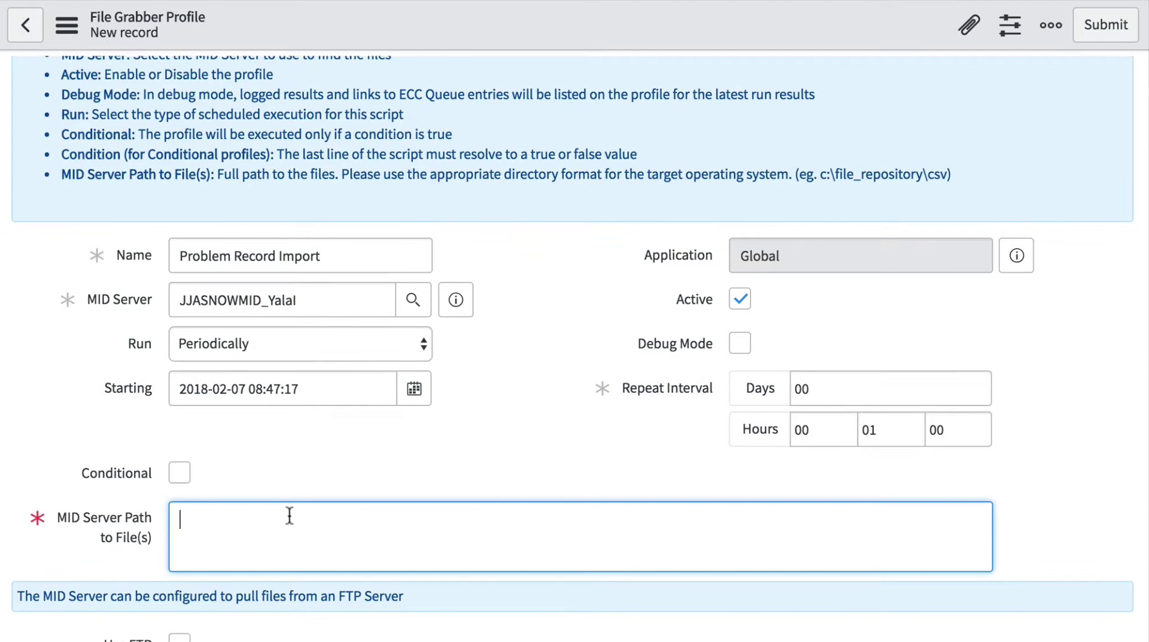
{"action": "type", "text": "/home/"}
{"action": "type", "text": "john/testfiles/"}
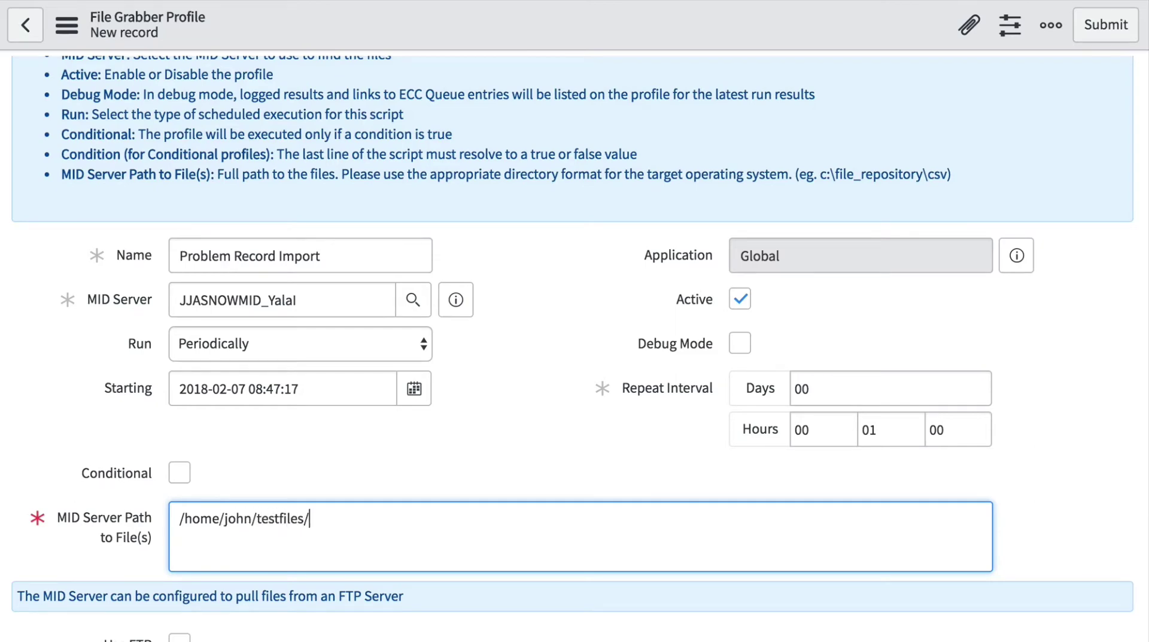
{"action": "type", "text": "ftpsandbox"}
Enable FTP for the profile with the "Getting Problem Records" connection and the base directory /imports/problems.
{"action": "scroll", "coordinate": [659, 386], "scroll_direction": "down", "scroll_amount": 4}
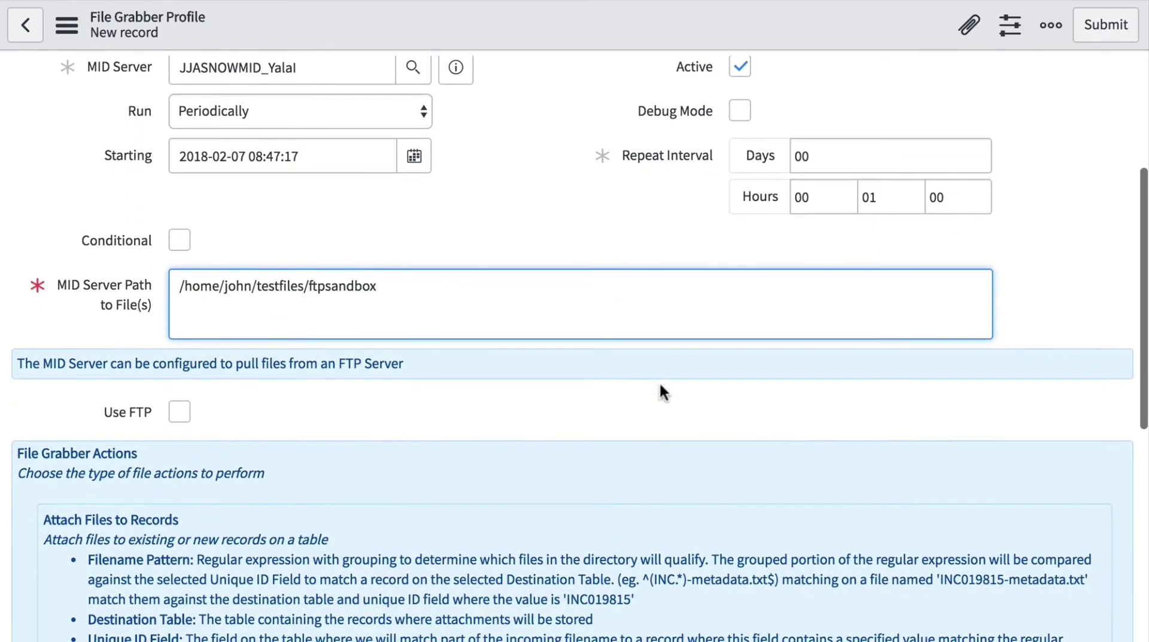
{"action": "left_click", "coordinate": [178, 413]}
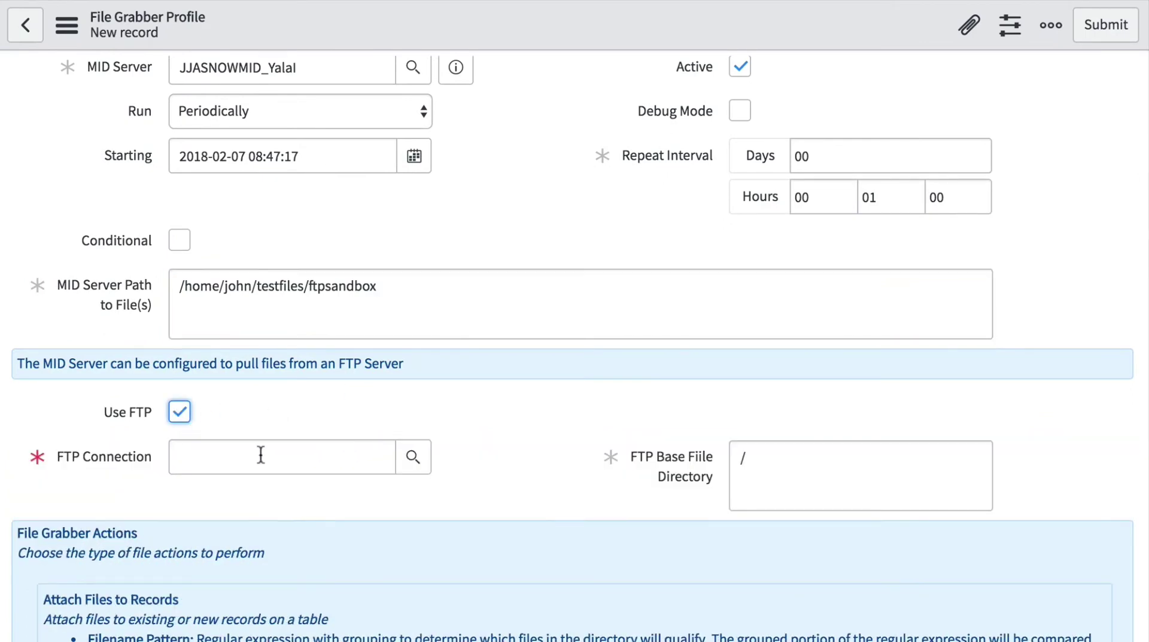
{"action": "left_click", "coordinate": [260, 455]}
{"action": "type", "text": "**"}
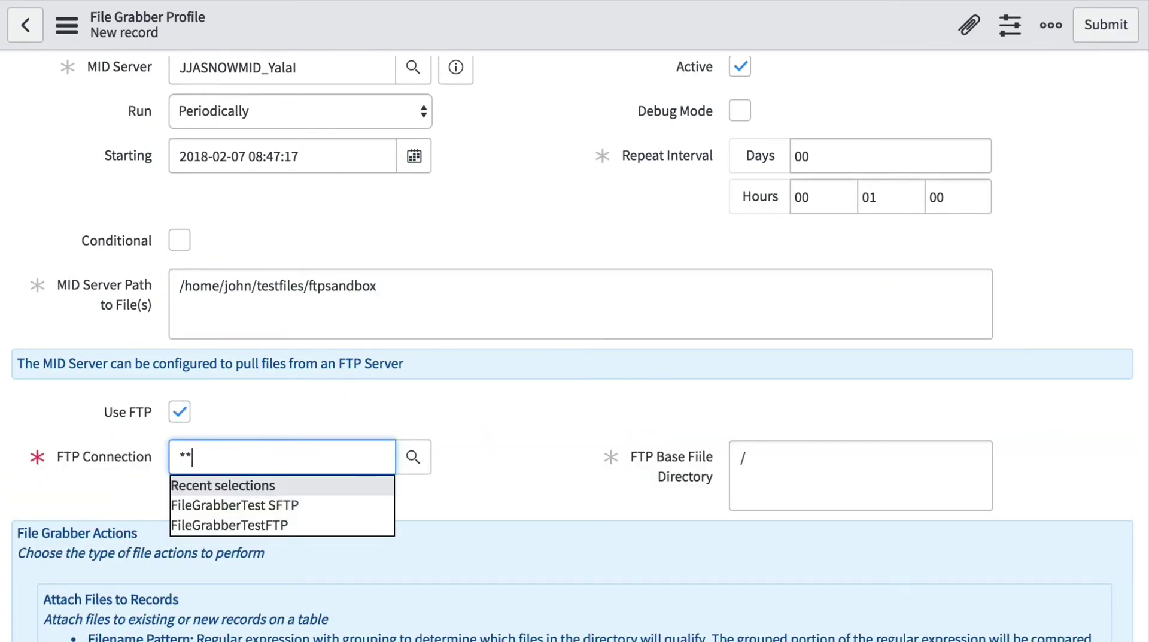
{"action": "left_click", "coordinate": [269, 563]}
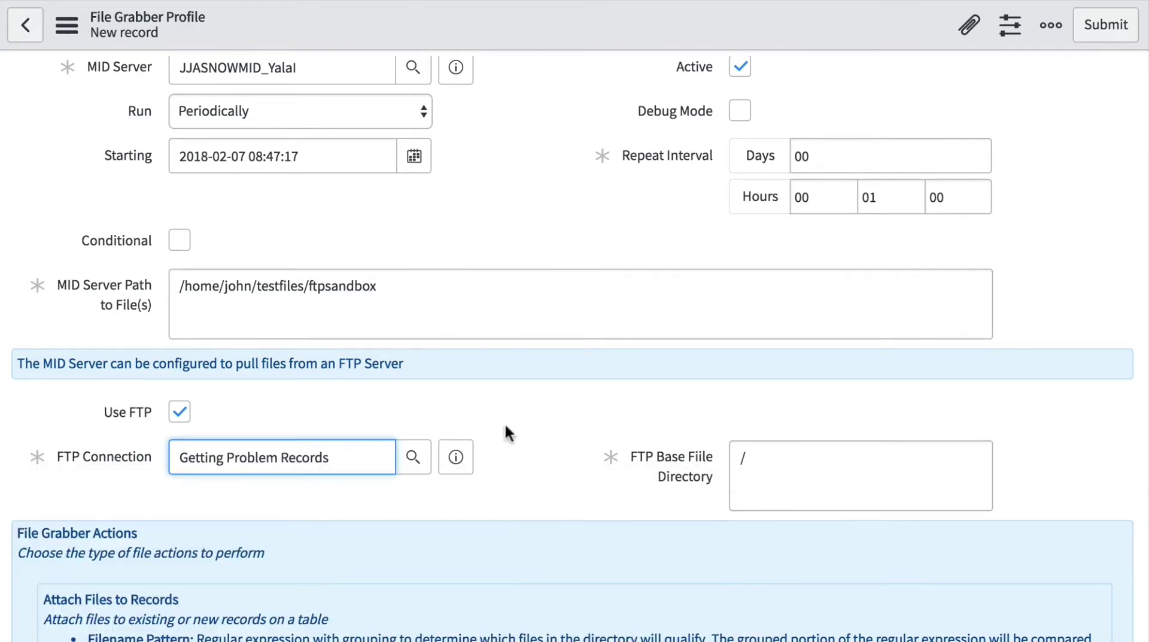
{"action": "left_click", "coordinate": [830, 466]}
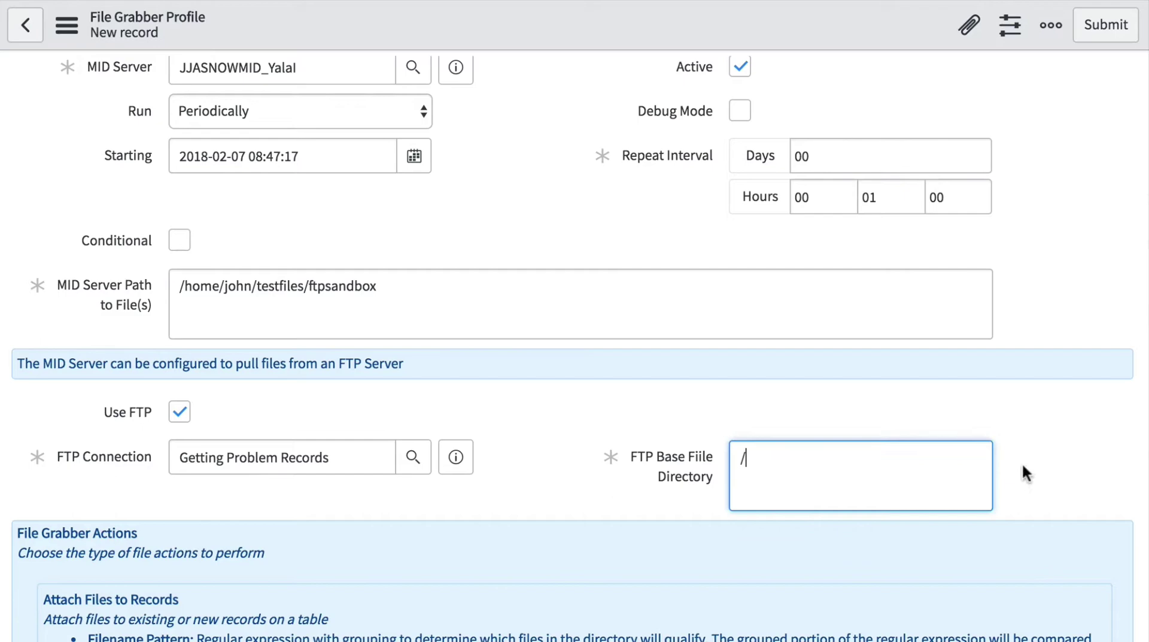
{"action": "type", "text": "/imports/problems"}
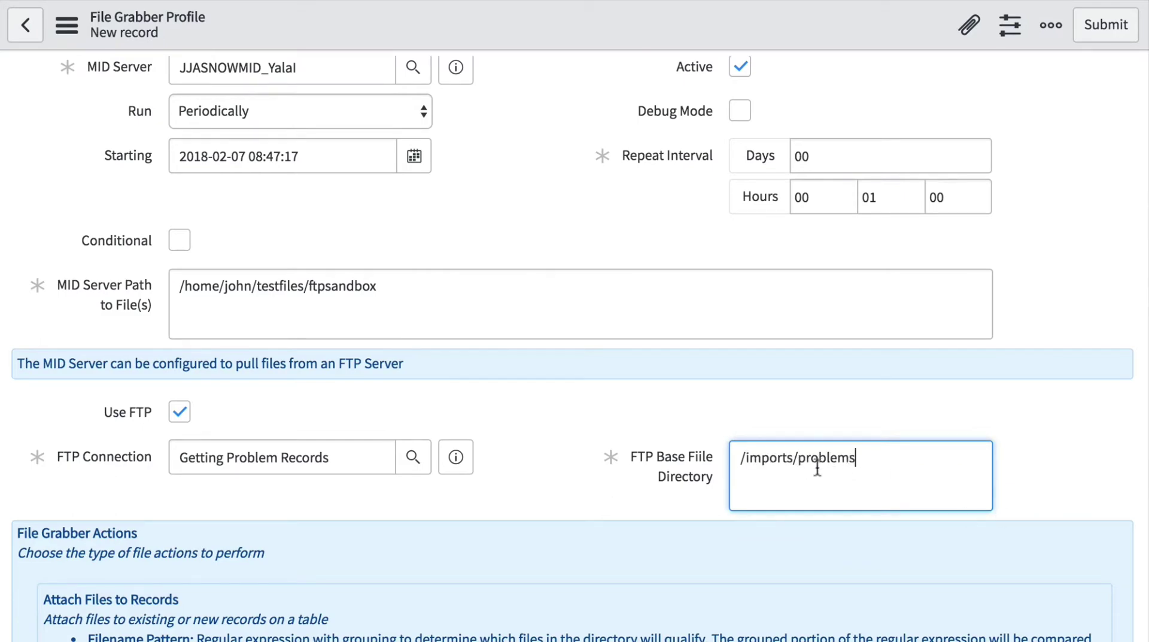
Set the profile's action type to Update Data Source.
{"action": "scroll", "coordinate": [577, 464], "scroll_direction": "down", "scroll_amount": 1}
{"action": "scroll", "coordinate": [577, 465], "scroll_direction": "down", "scroll_amount": 15}
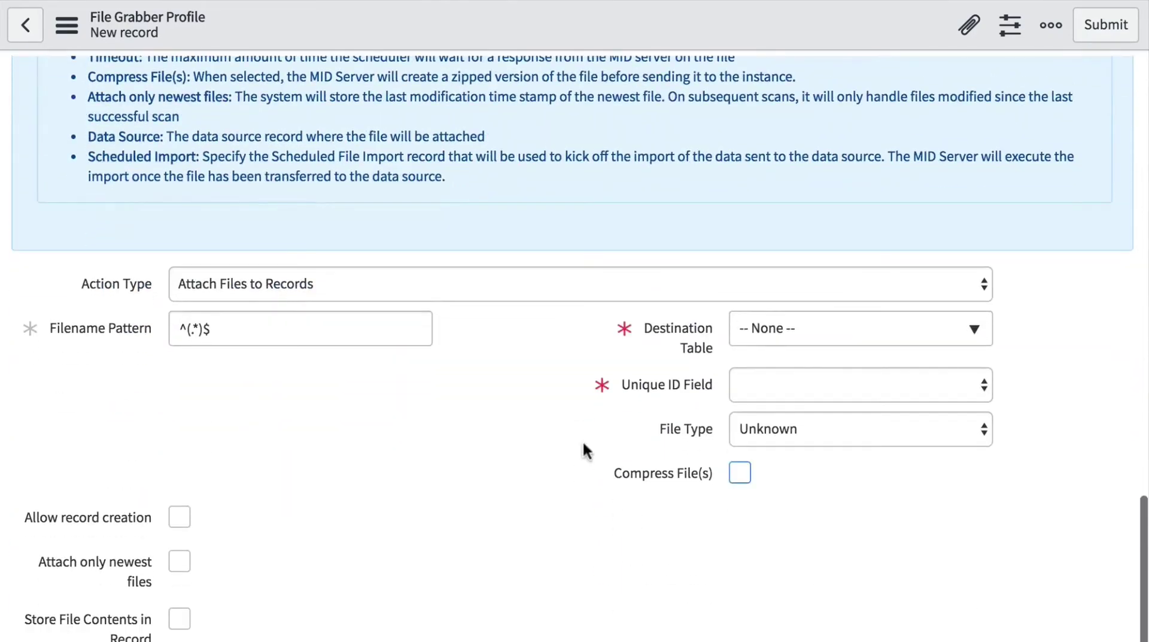
{"action": "left_click", "coordinate": [508, 285]}
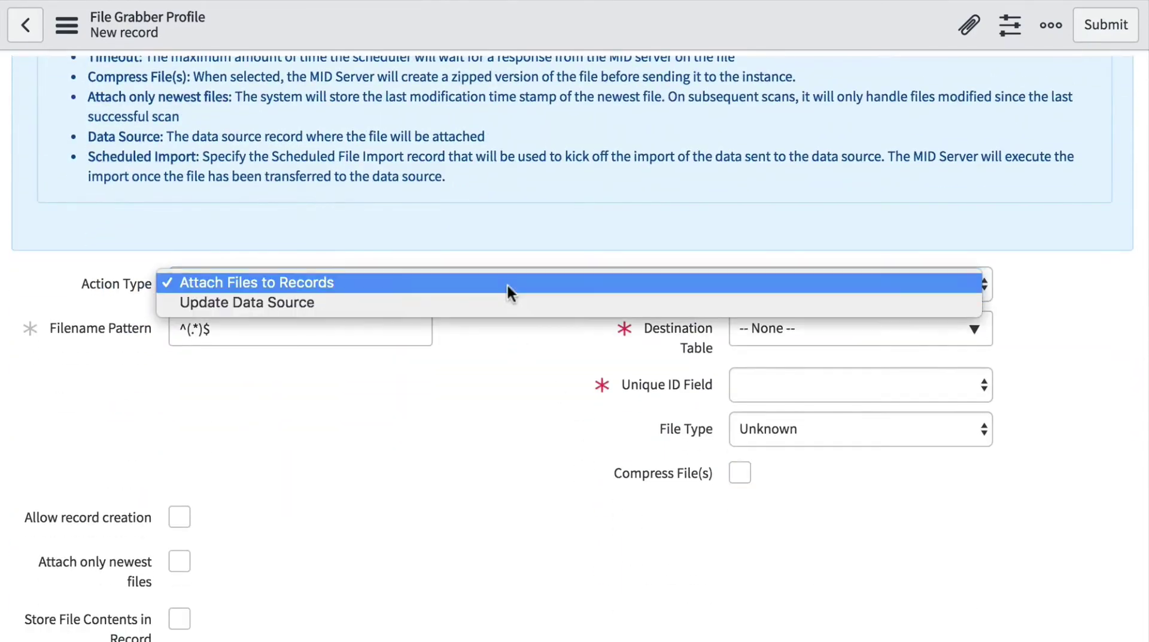
{"action": "left_click", "coordinate": [342, 302]}
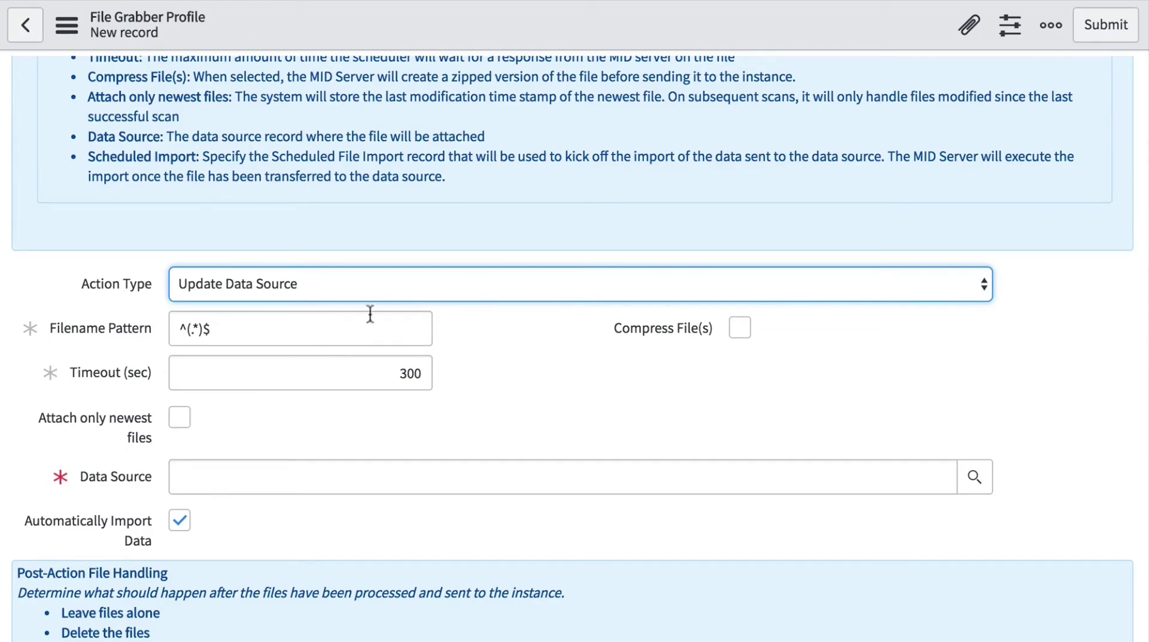
Change the filename pattern to ^(.*)\.csv$ so that the profile matches only CSV files.
{"action": "left_click", "coordinate": [201, 328]}
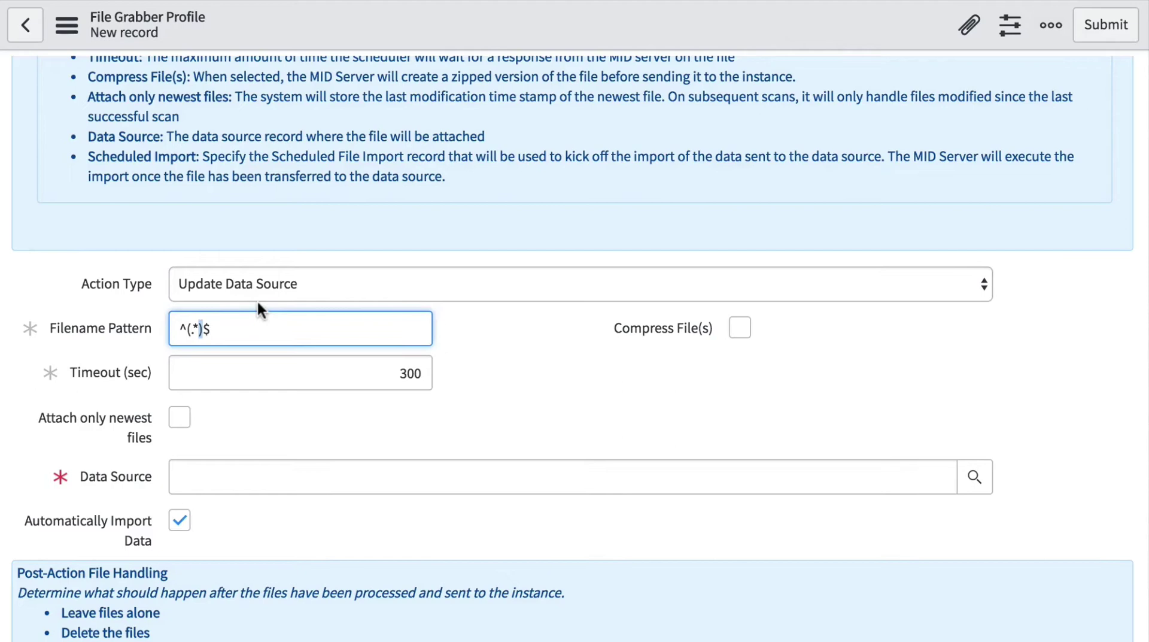
{"action": "key", "text": "Right"}
{"action": "type", "text": "\\.csv"}
{"action": "scroll", "coordinate": [547, 360], "scroll_direction": "up", "scroll_amount": 5}
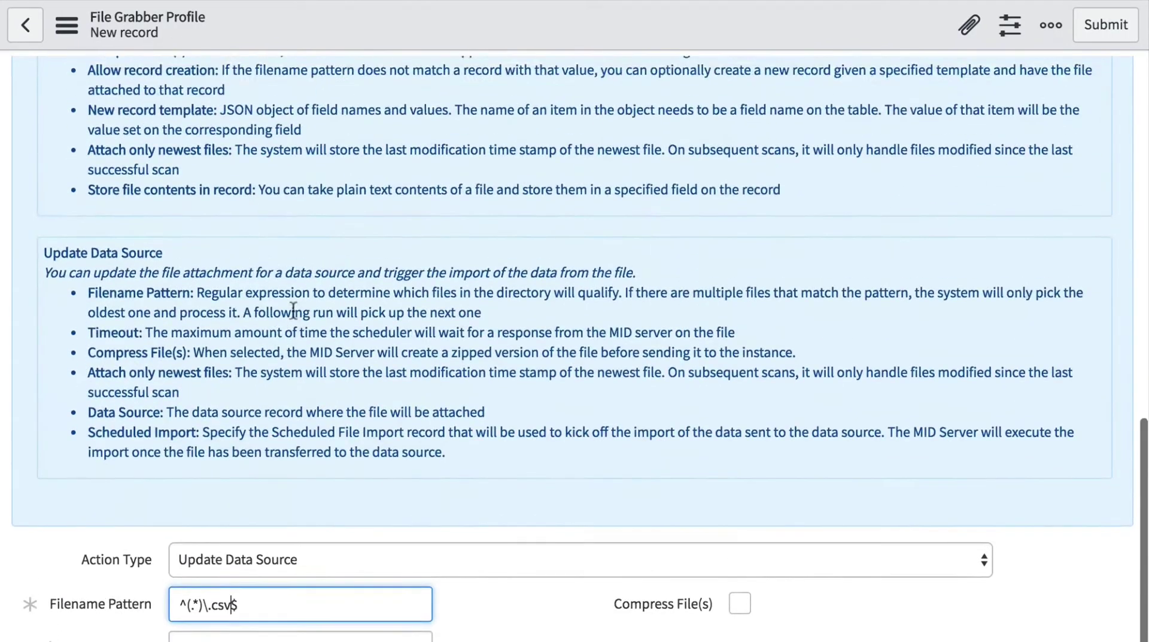
{"action": "scroll", "coordinate": [547, 359], "scroll_direction": "down", "scroll_amount": 3}
{"action": "left_click", "coordinate": [503, 469]}
{"action": "scroll", "coordinate": [501, 465], "scroll_direction": "down", "scroll_amount": 4}
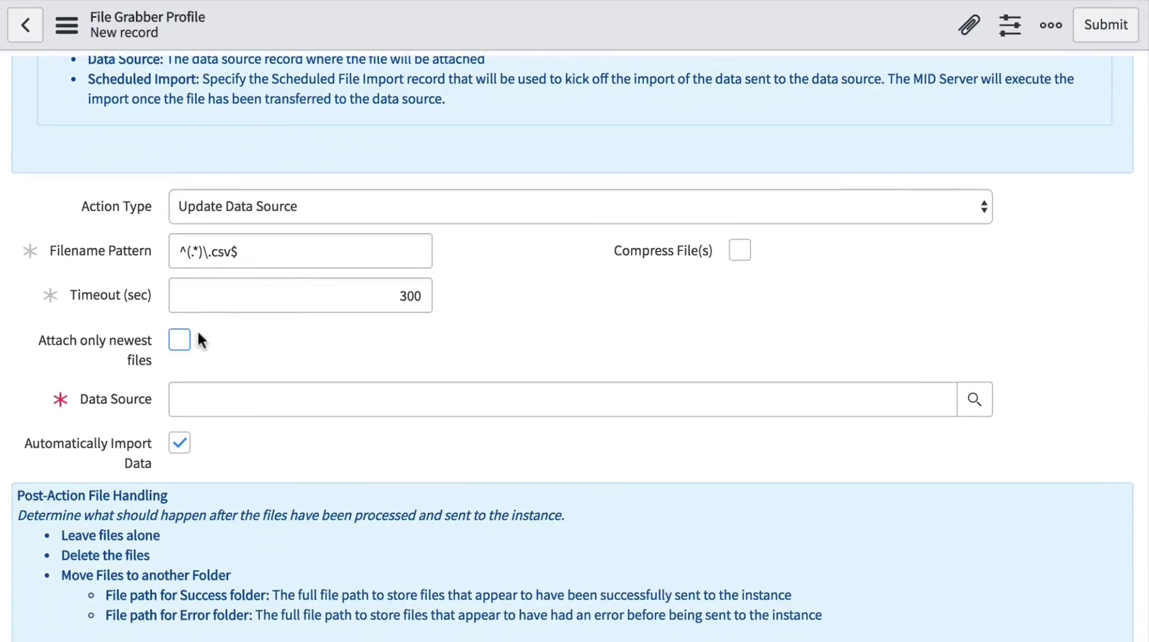
Switch to FileZilla and examine the CSV files in the remote imports/problems folder.
{"action": "key", "text": "super+Tab"}
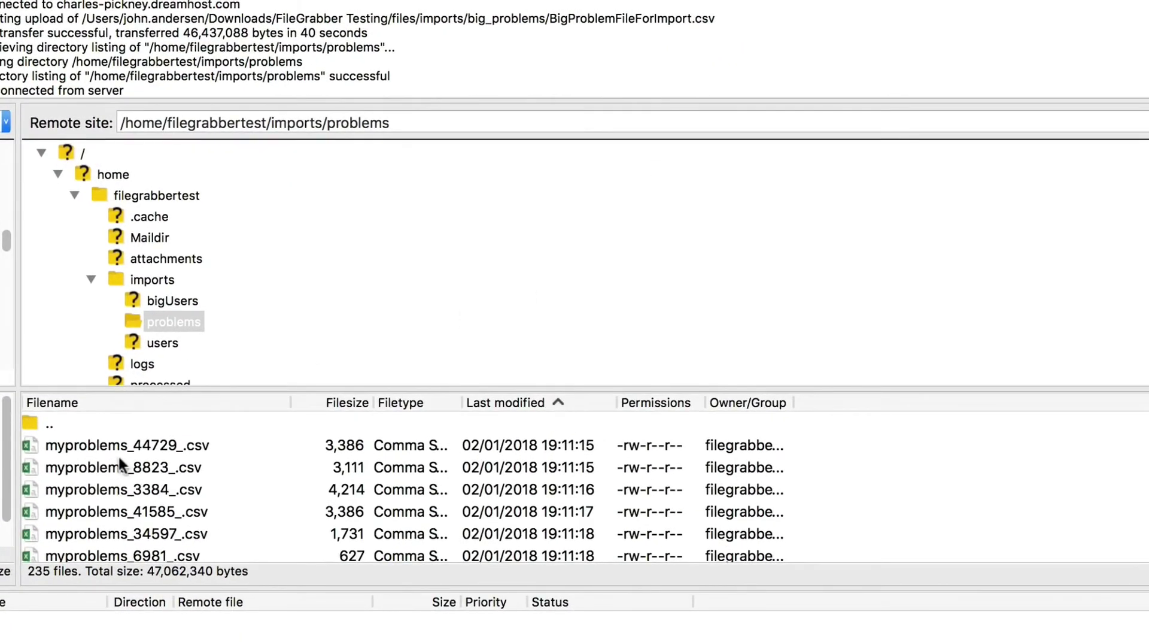
{"action": "scroll", "coordinate": [117, 454], "scroll_direction": "down", "scroll_amount": 5}
{"action": "scroll", "coordinate": [120, 457], "scroll_direction": "up", "scroll_amount": 5}
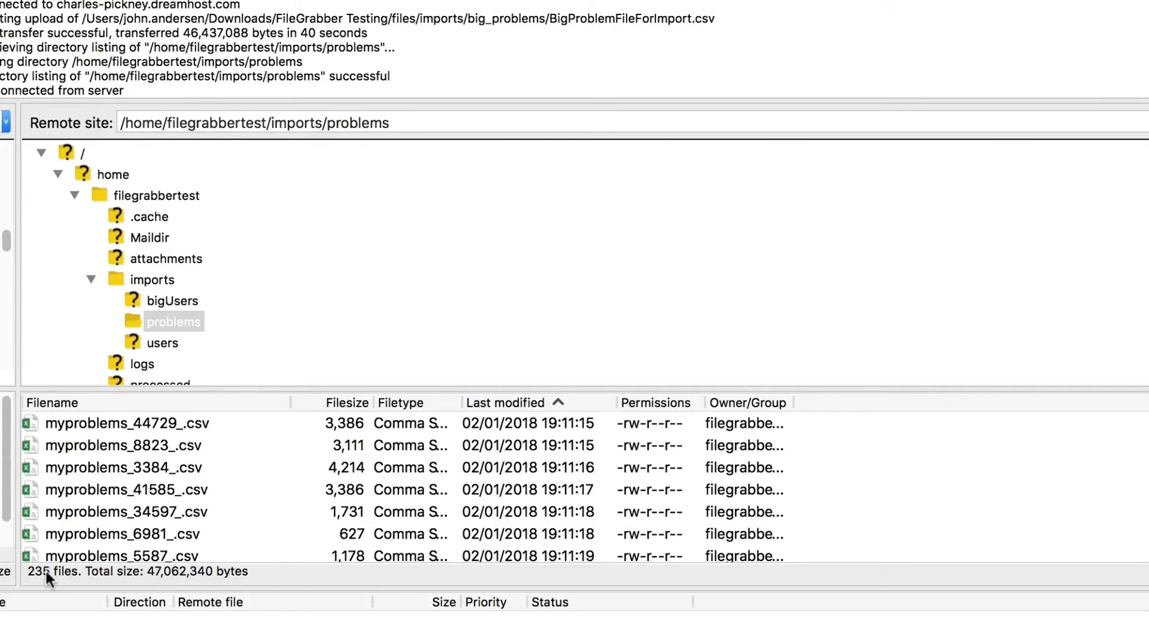
{"action": "scroll", "coordinate": [285, 516], "scroll_direction": "up", "scroll_amount": 1}
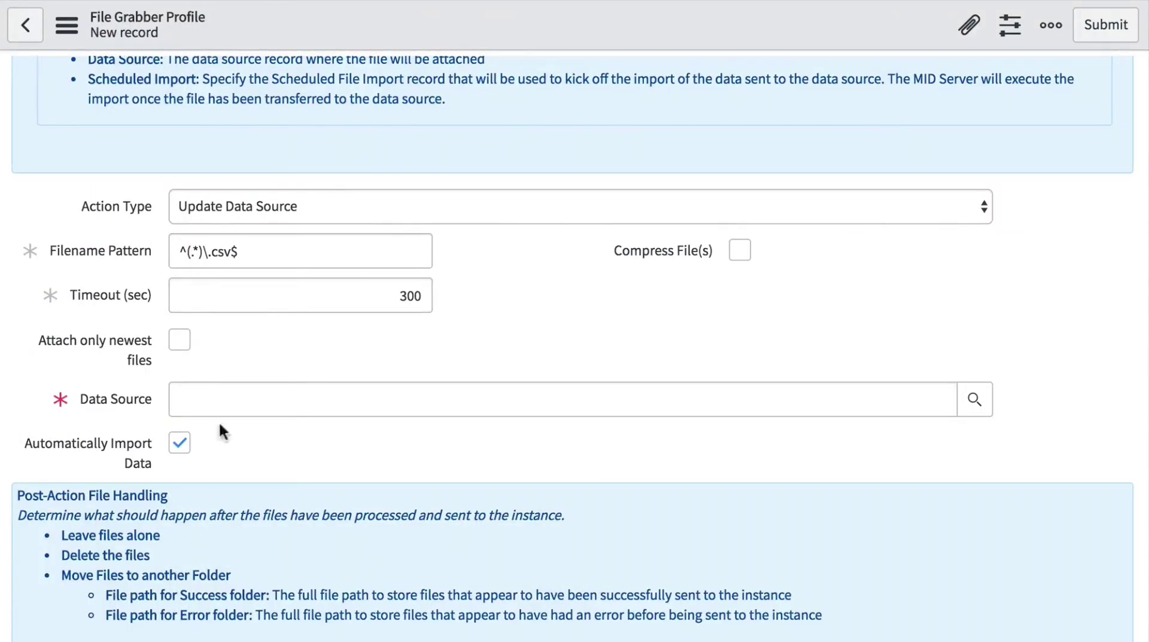
Return to the ServiceNow profile form and choose "FG Import: Problems" as the data source.
{"action": "left_click", "coordinate": [226, 393]}
{"action": "left_click", "coordinate": [293, 359]}
{"action": "left_click", "coordinate": [242, 393]}
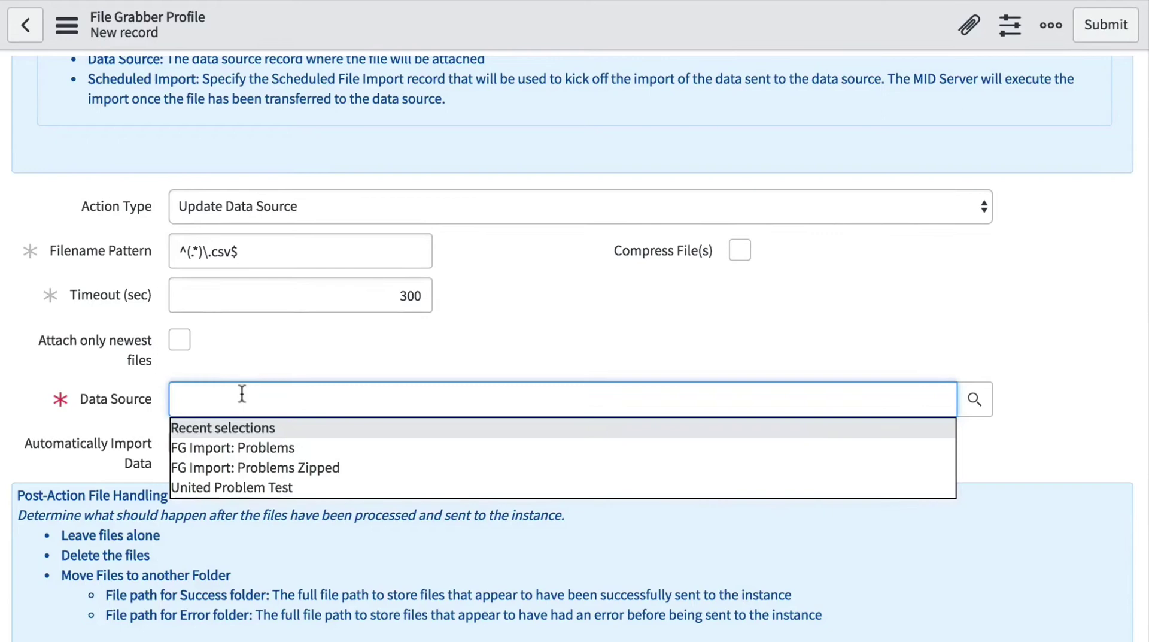
{"action": "type", "text": "**"}
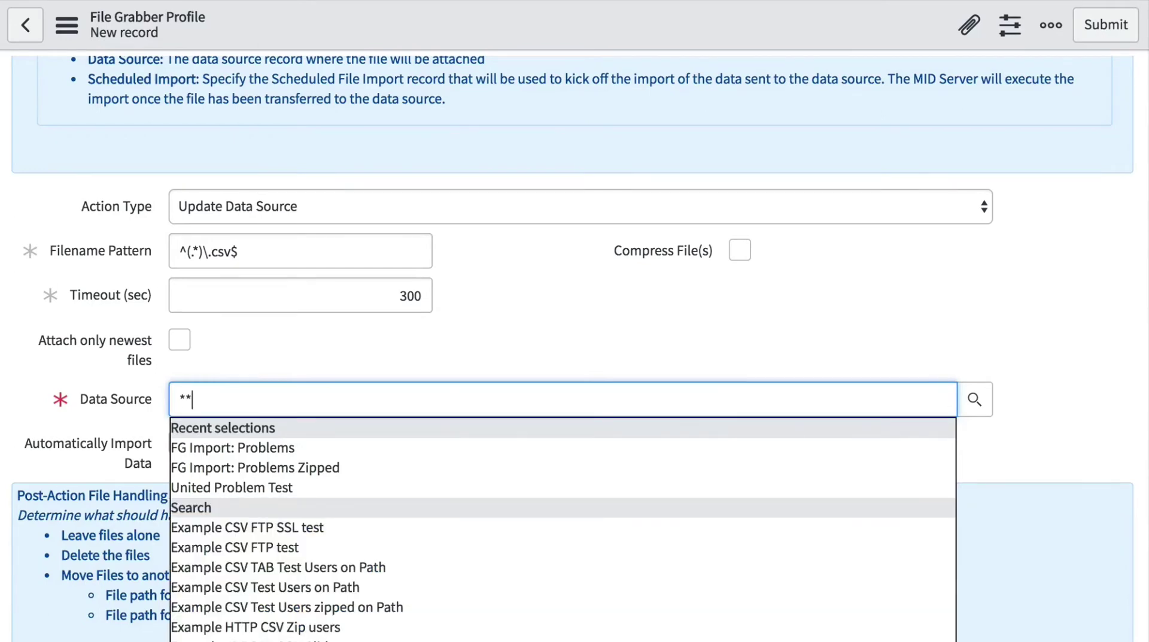
{"action": "left_click", "coordinate": [251, 446]}
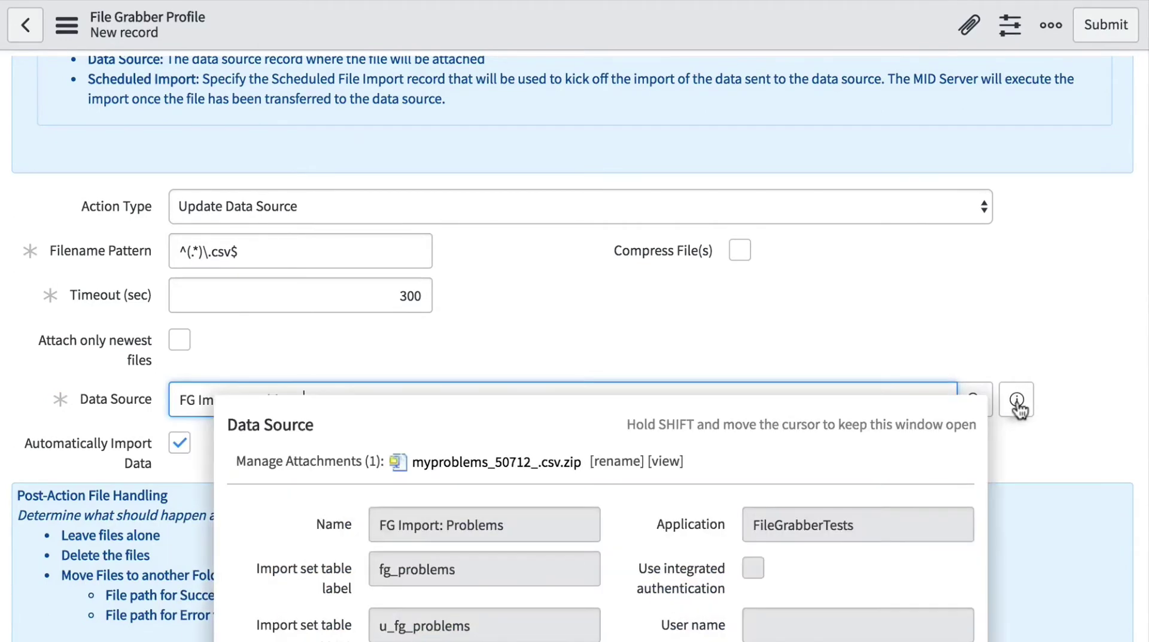
Preview the selected data source record, review its import set table and format settings, and close the preview.
{"action": "left_click", "coordinate": [1017, 401]}
{"action": "scroll", "coordinate": [631, 535], "scroll_direction": "down", "scroll_amount": 3}
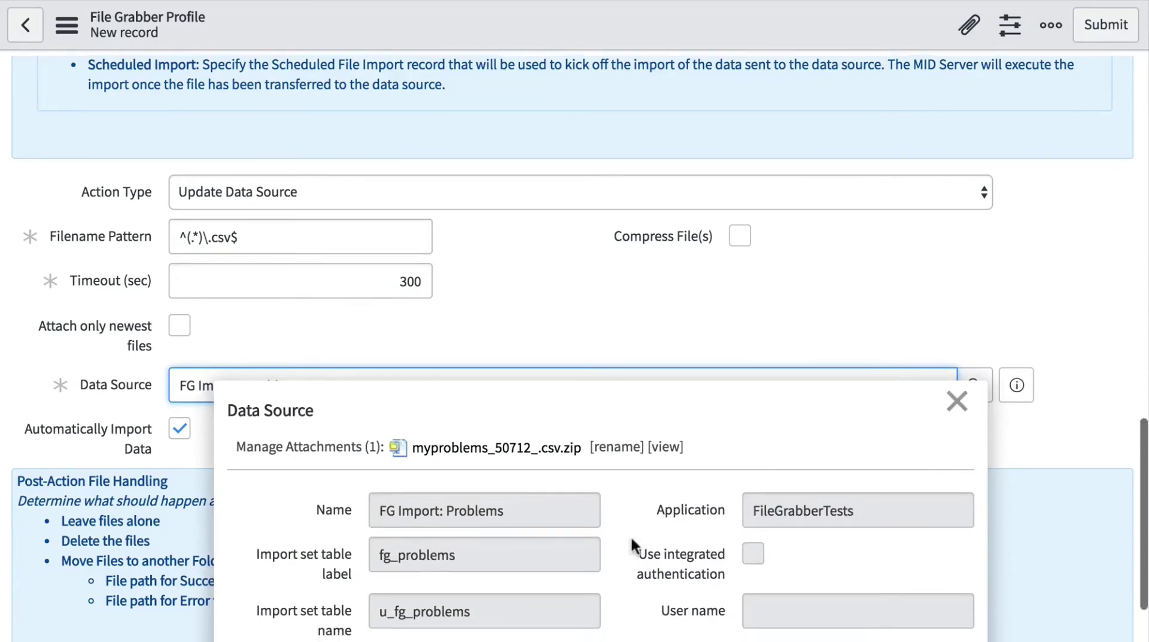
{"action": "scroll", "coordinate": [631, 533], "scroll_direction": "down", "scroll_amount": 6}
{"action": "scroll", "coordinate": [636, 541], "scroll_direction": "up", "scroll_amount": 8}
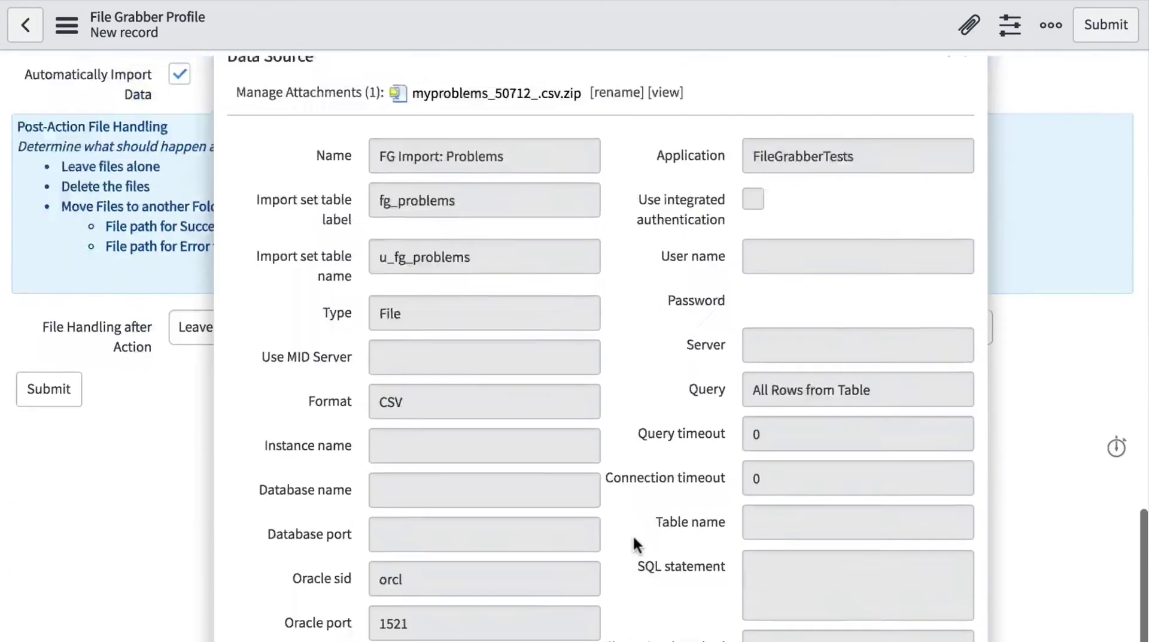
{"action": "left_click", "coordinate": [955, 391]}
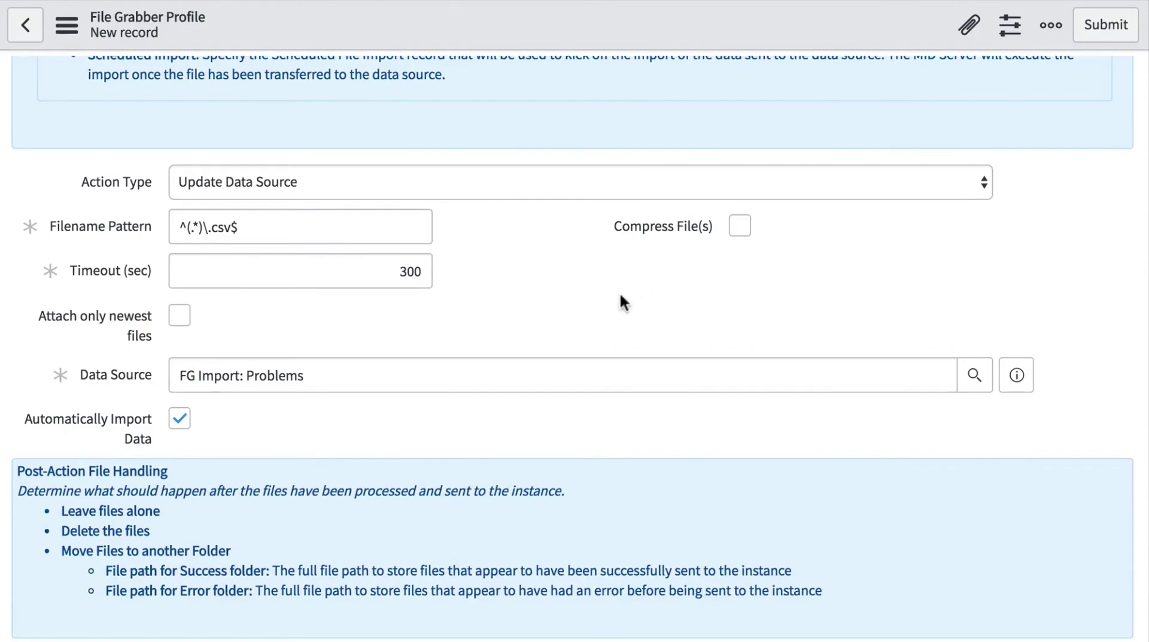
Set the file handling after the action to Delete Files.
{"action": "scroll", "coordinate": [553, 291], "scroll_direction": "down", "scroll_amount": 3}
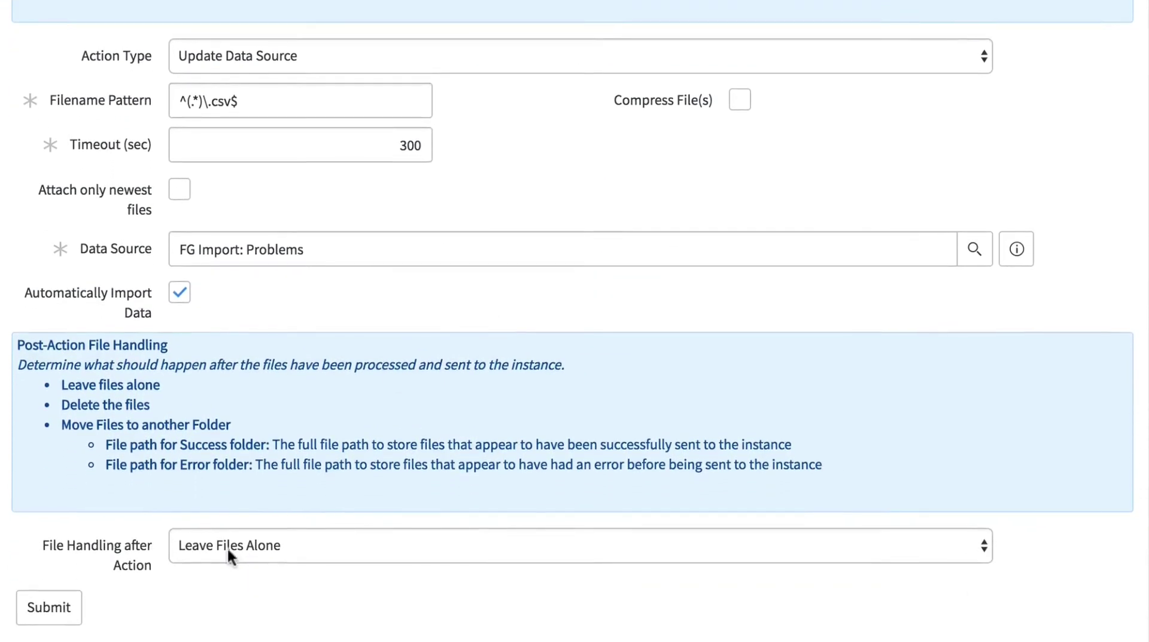
{"action": "left_click", "coordinate": [281, 544]}
{"action": "left_click", "coordinate": [277, 559]}
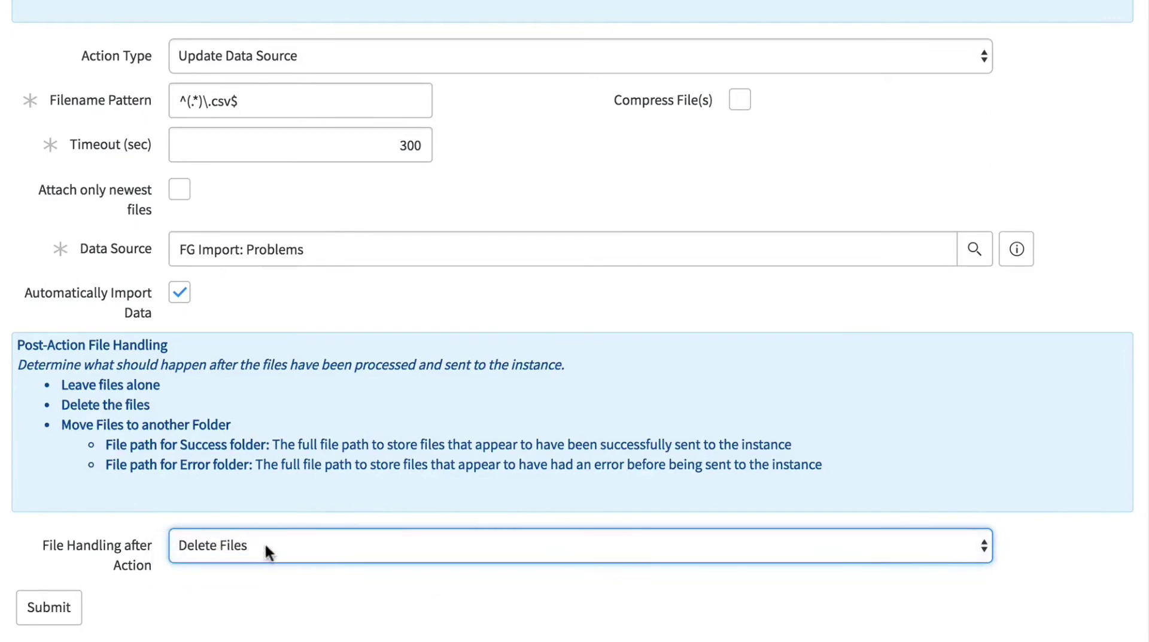
{"action": "left_click", "coordinate": [234, 619]}
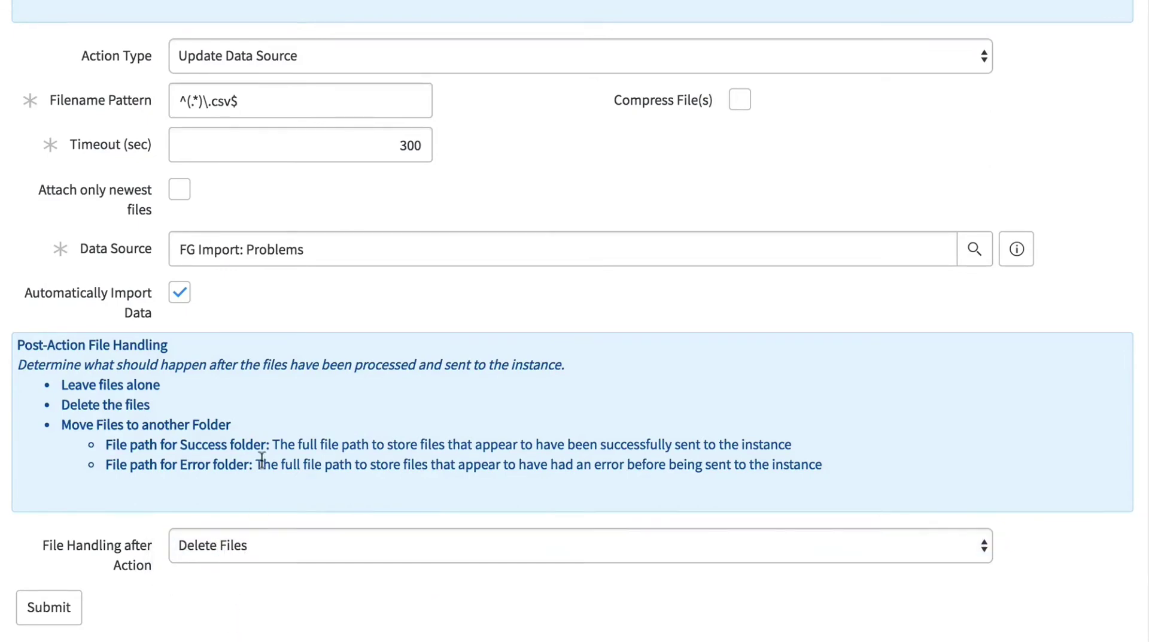
Save the File Grabber profile without leaving its form and execute it immediately.
{"action": "right_click", "coordinate": [615, 0]}
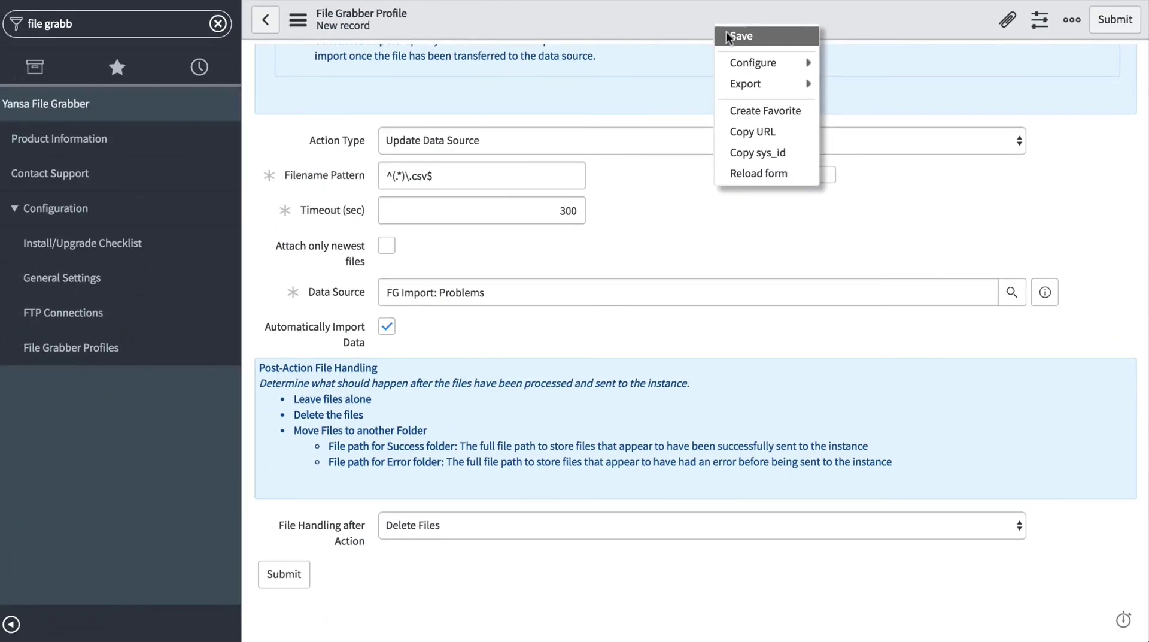
{"action": "left_click", "coordinate": [728, 36]}
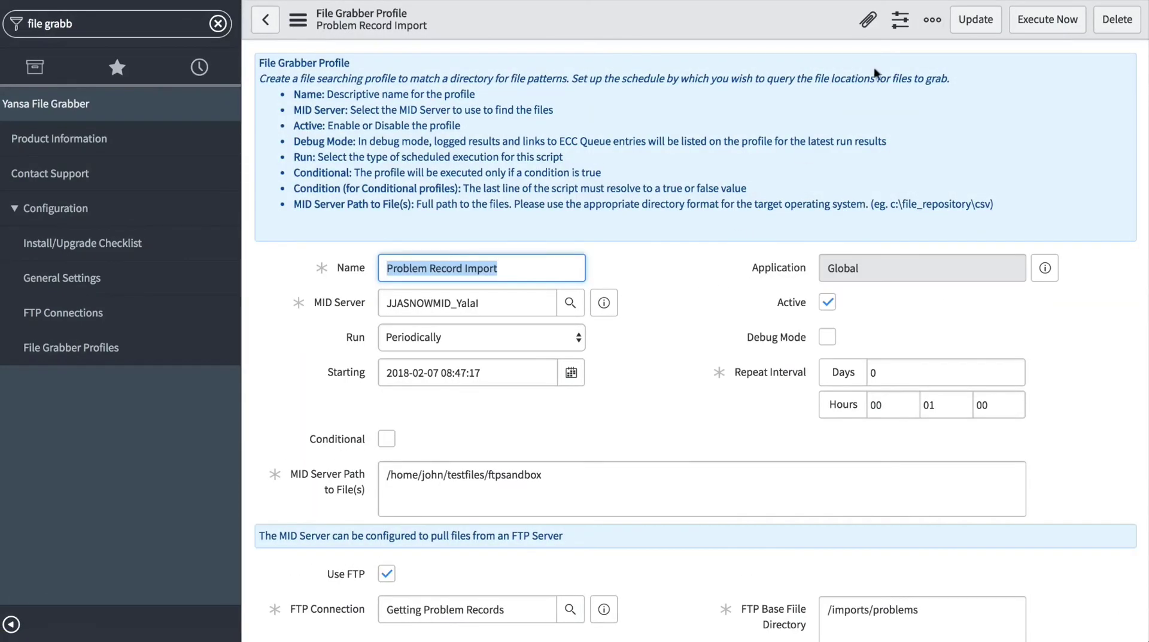
{"action": "left_click", "coordinate": [1045, 28]}
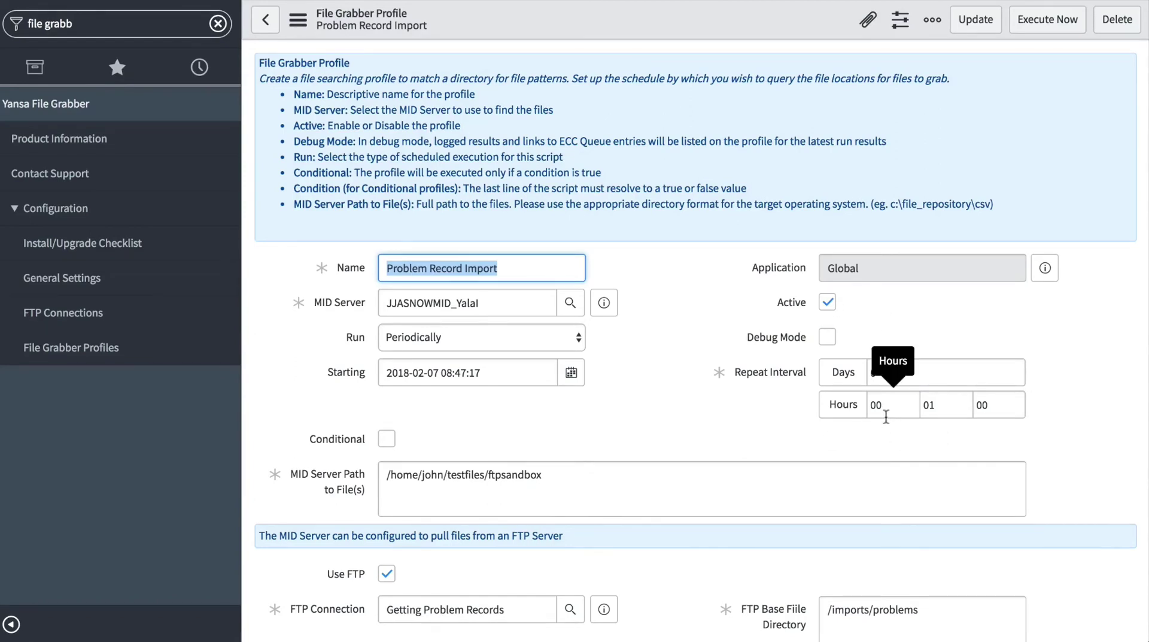
Find the Problem module by filtering the navigator for "problem", list all problem records and refresh the list.
{"action": "left_click", "coordinate": [705, 426]}
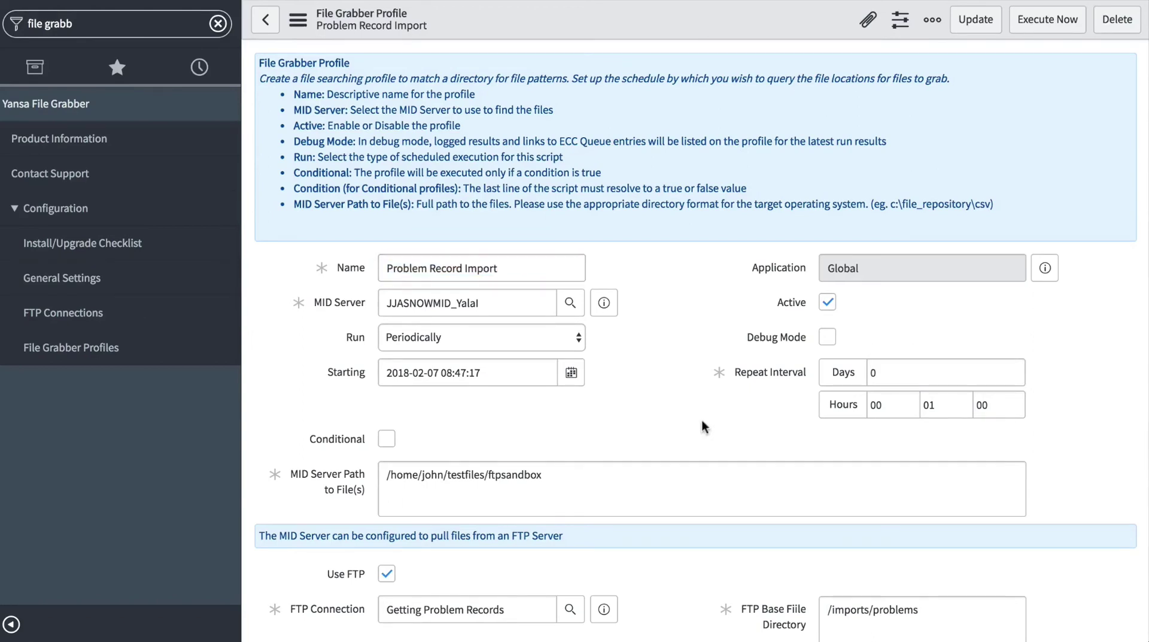
{"action": "left_click", "coordinate": [90, 23]}
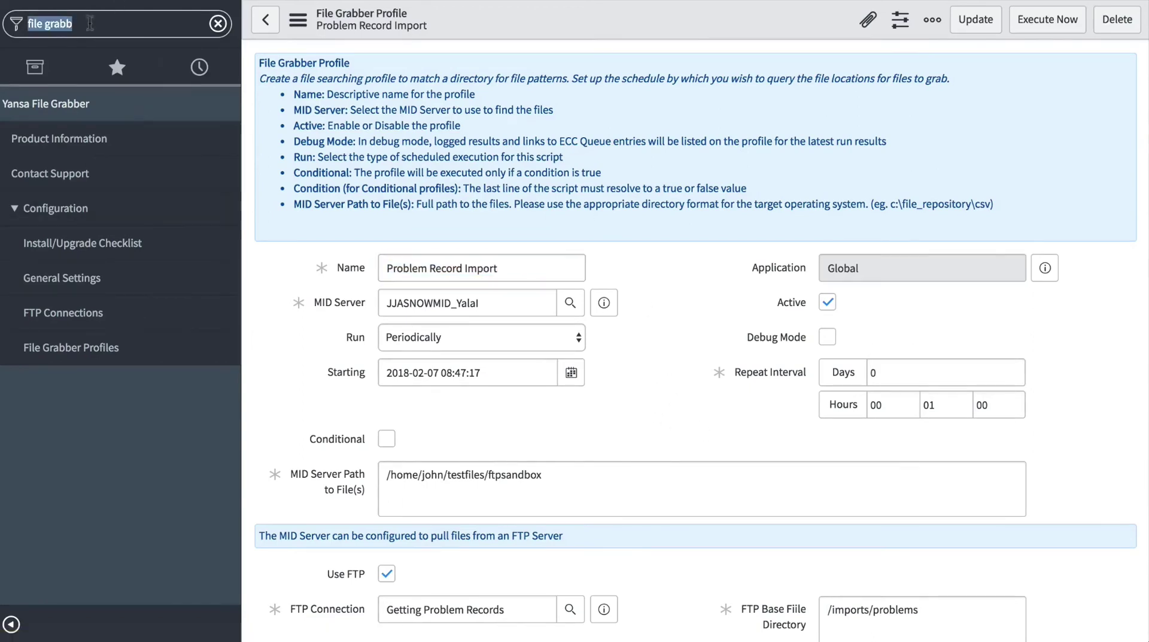
{"action": "type", "text": "problem"}
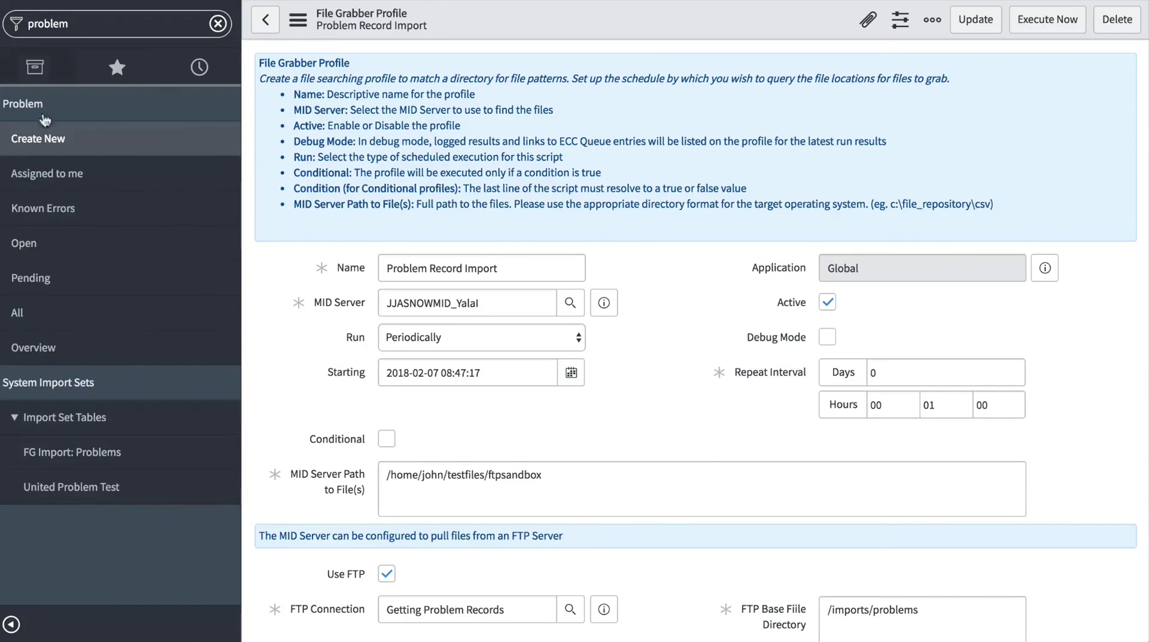
{"action": "left_click", "coordinate": [24, 308]}
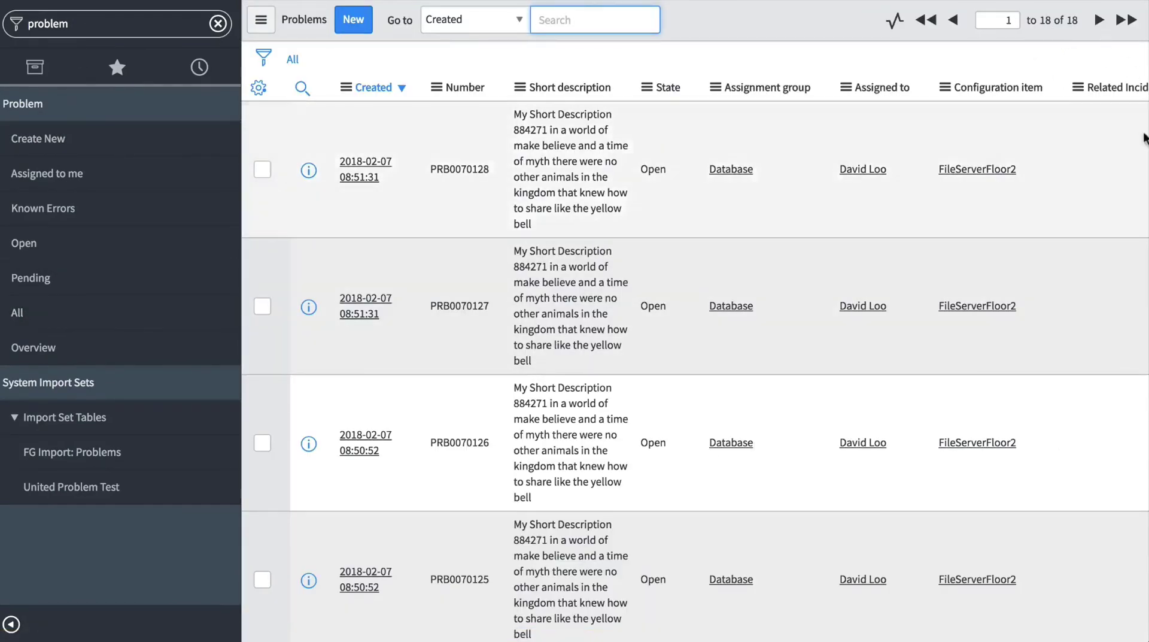
{"action": "left_click", "coordinate": [292, 61]}
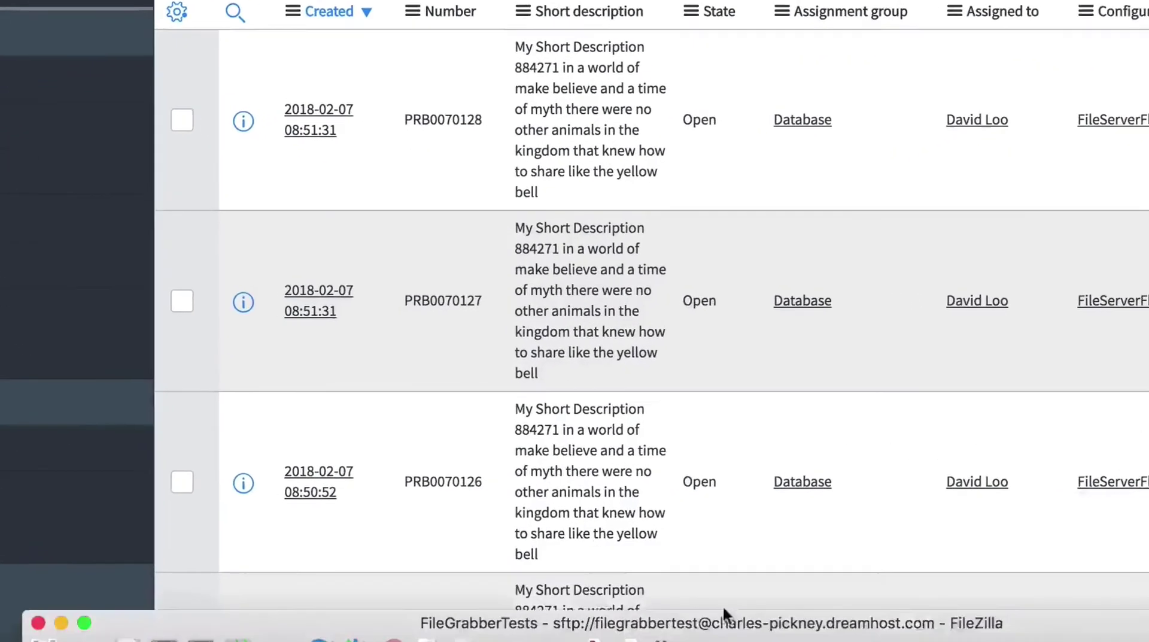
Switch to FileZilla and refresh the remote imports/problems listing twice to check how many files remain.
{"action": "left_click", "coordinate": [726, 616]}
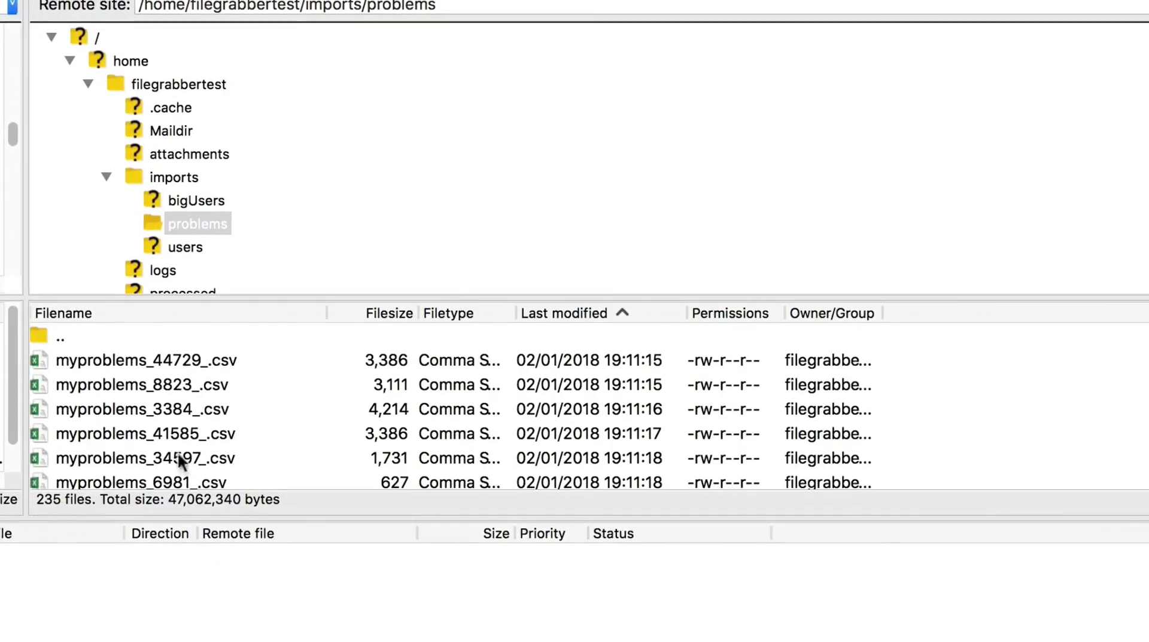
{"action": "right_click", "coordinate": [302, 392]}
{"action": "left_click", "coordinate": [355, 557]}
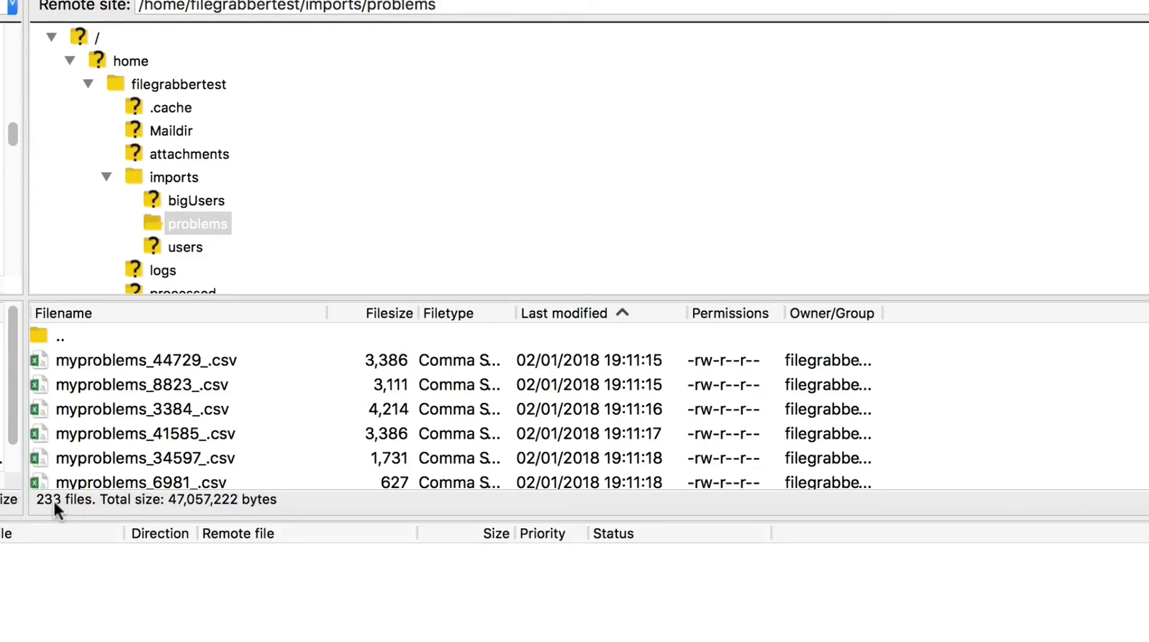
{"action": "right_click", "coordinate": [293, 416]}
{"action": "left_click", "coordinate": [336, 566]}
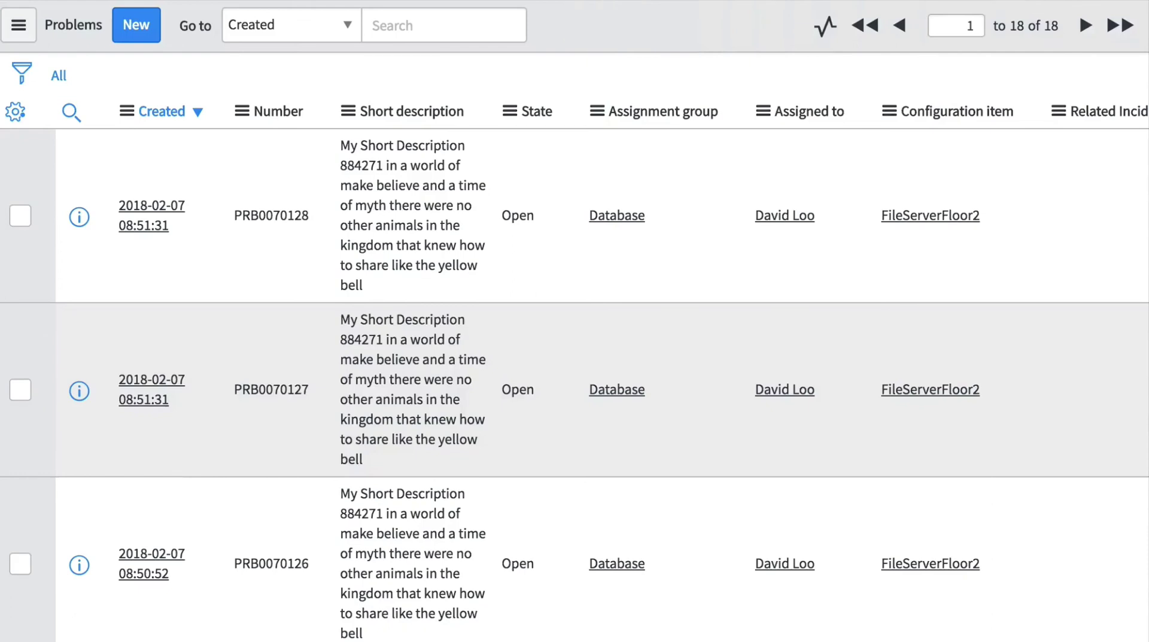
Switch back to ServiceNow and reload the unfiltered problem list to check for newly imported records.
{"action": "left_click", "coordinate": [60, 81]}
{"action": "left_click", "coordinate": [59, 81]}
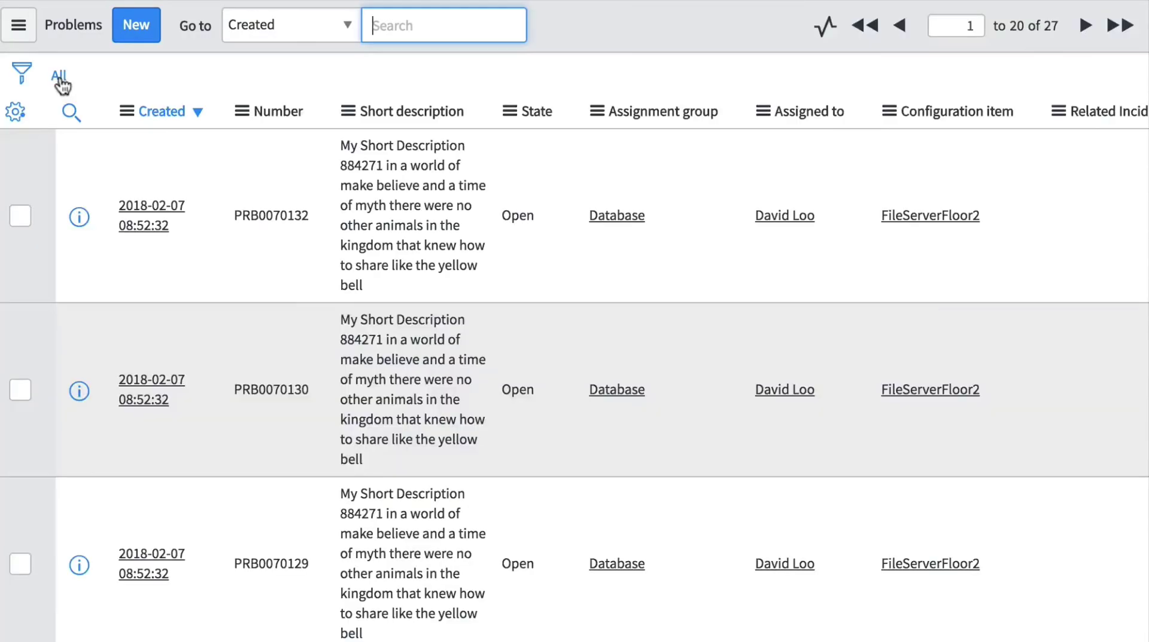